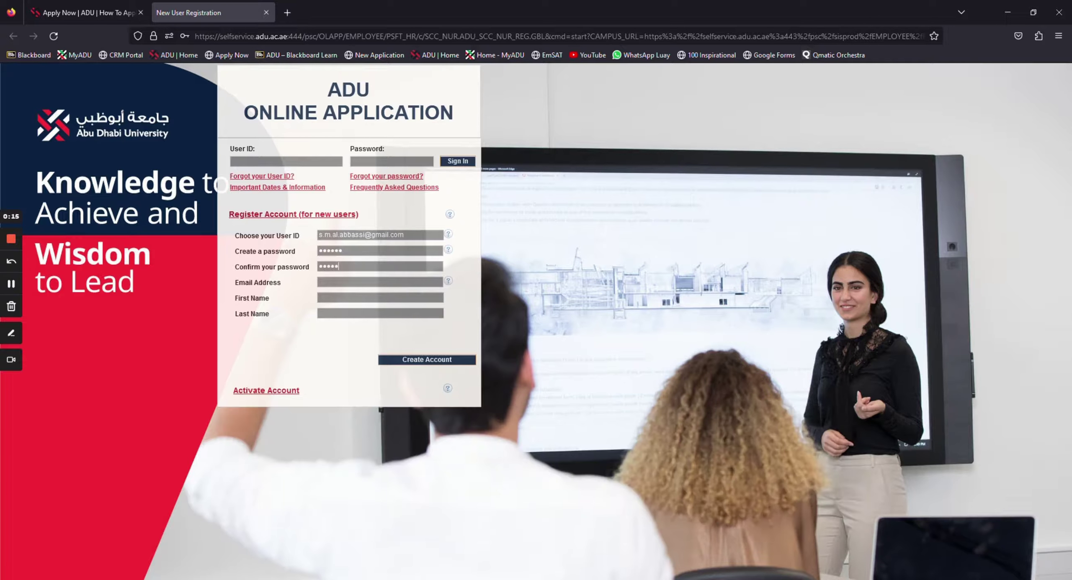
Step: Paste the e-mail address into its field and enter the applicant's first name
key("Tab")
key("ctrl+v")
type("Sara")
Step: Create the account and activate it with the e-mailed four-digit verification code
left_click(404, 360)
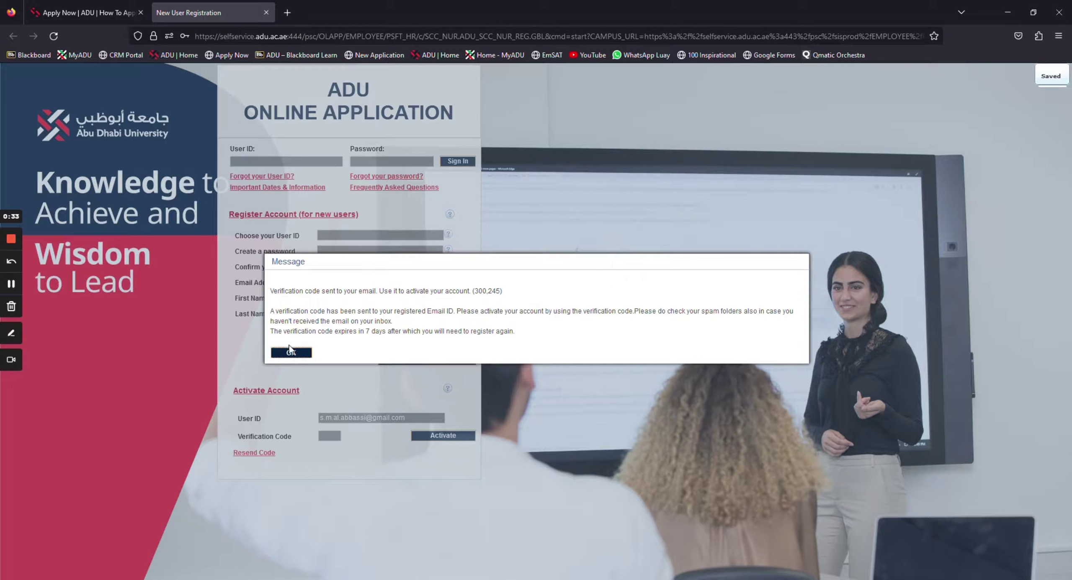
left_click(291, 353)
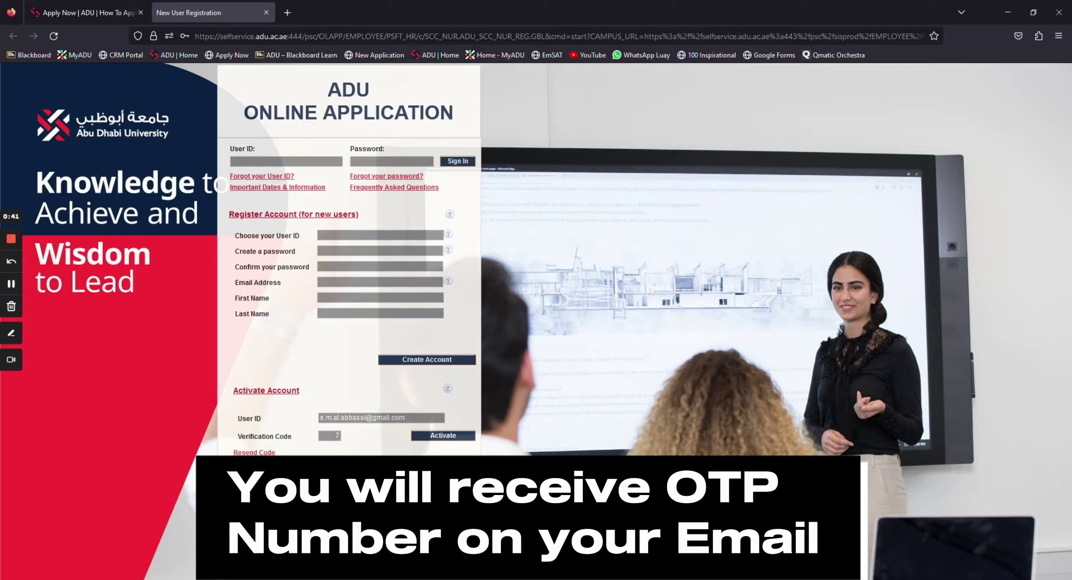
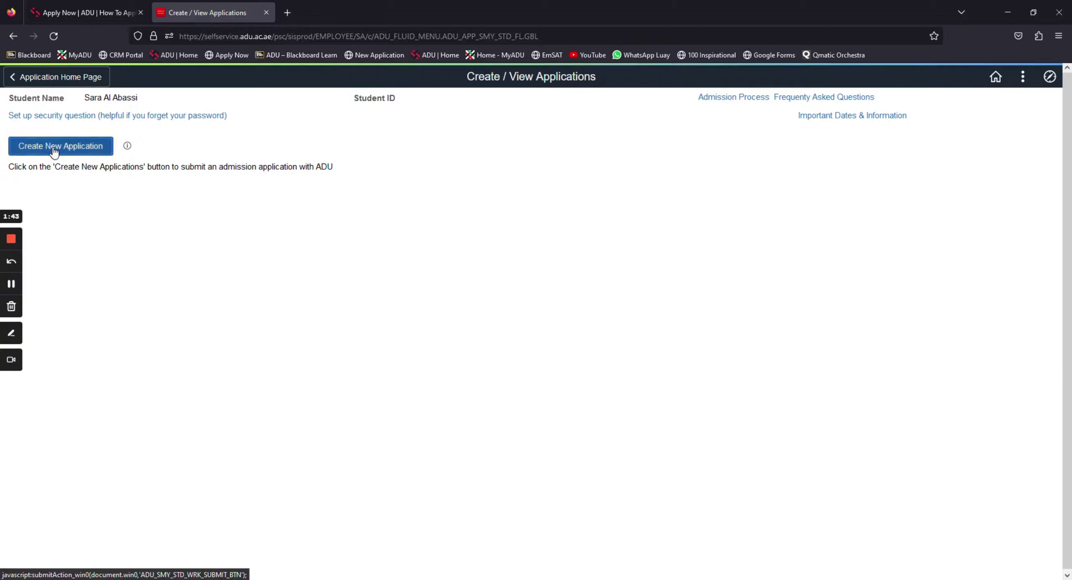
Step: Save 'What is your favorite city?' with its answer as the security question, then start an Undergraduate application
left_click(55, 148)
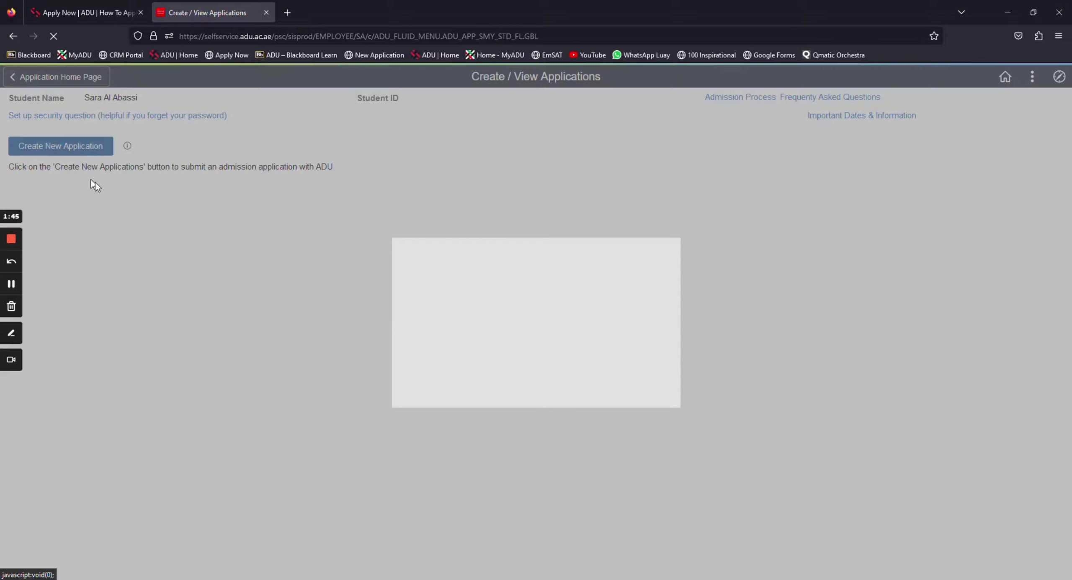
left_click(538, 351)
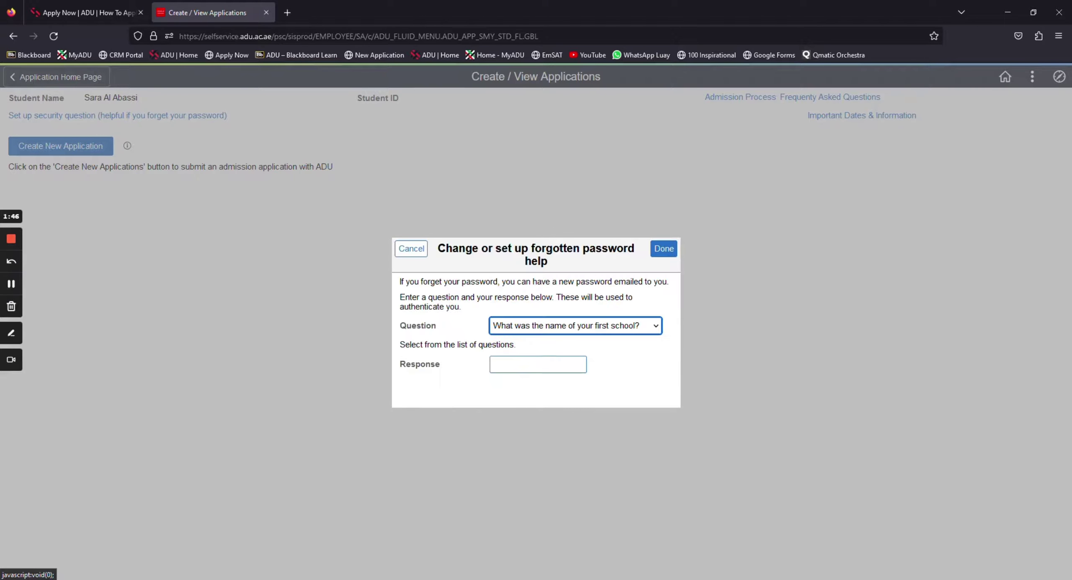
left_click(534, 331)
key("Escape")
key("Down")
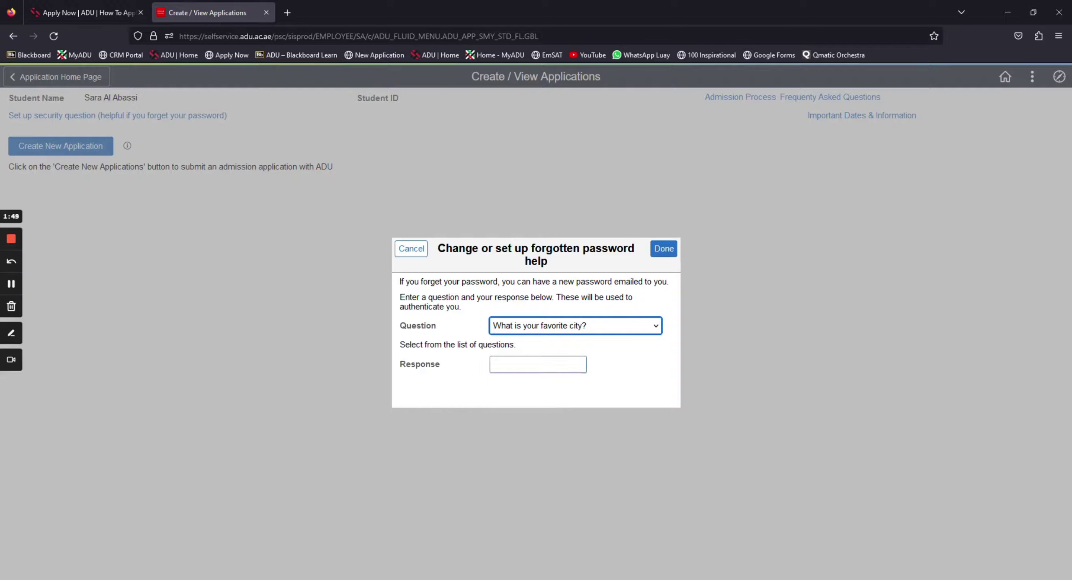
key("Tab")
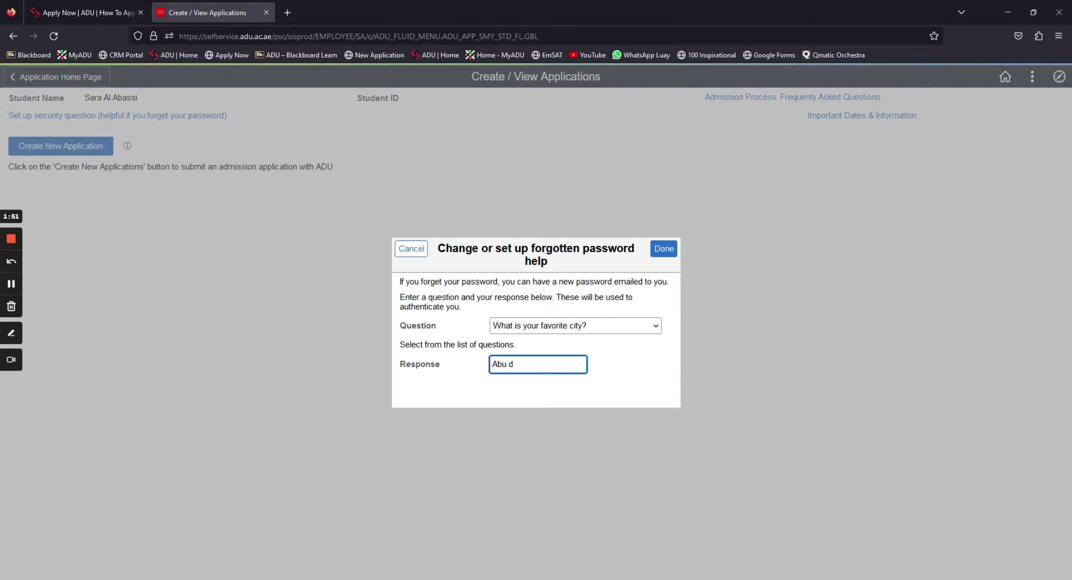
left_click(664, 248)
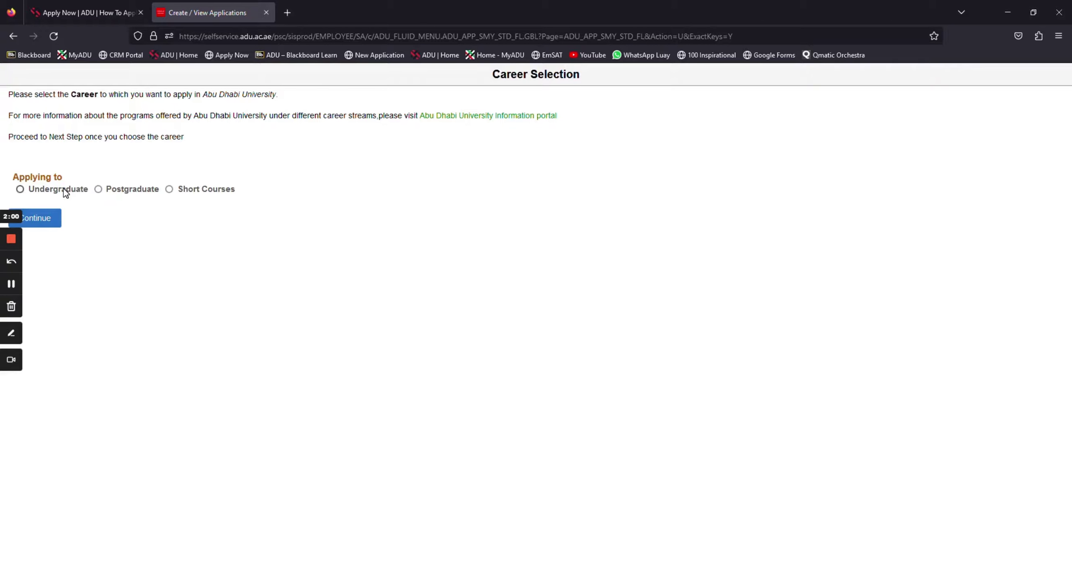
left_click(64, 191)
left_click(44, 218)
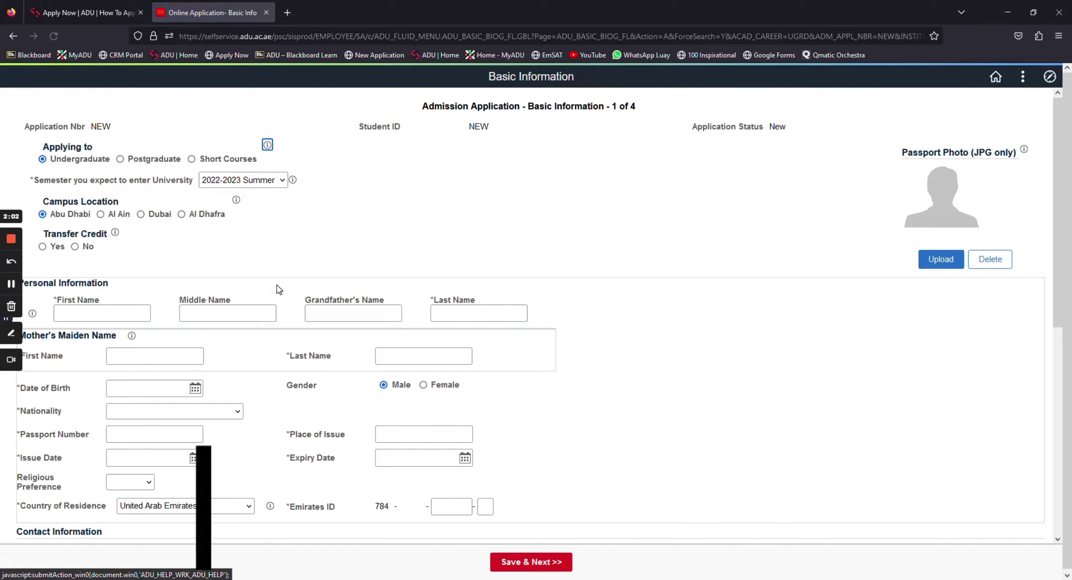
Step: Upload Photo.JPG from the New Student folder as the applicant's passport photo
left_click(941, 259)
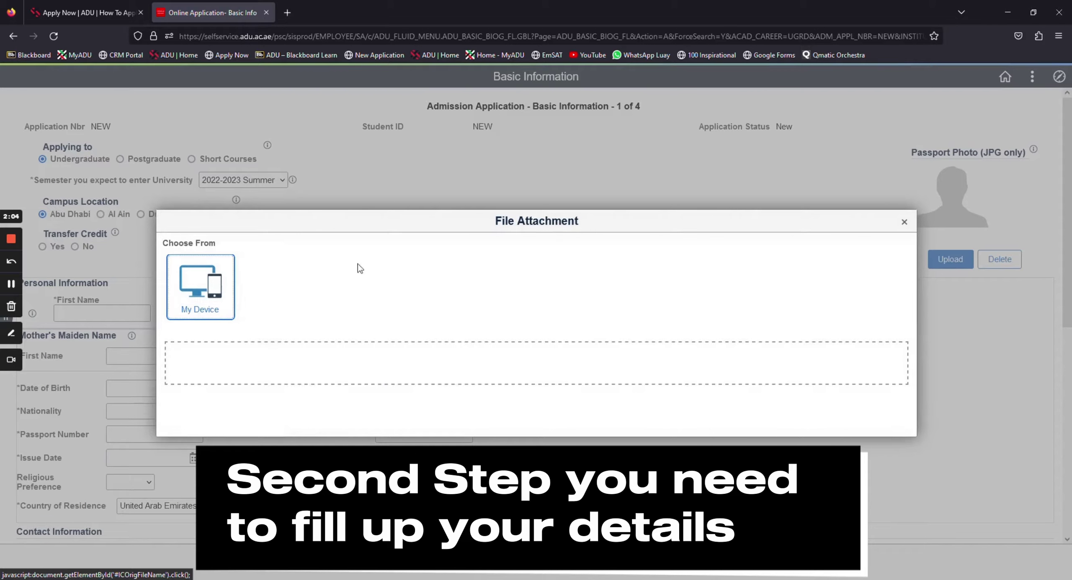
left_click(188, 298)
left_click(425, 113)
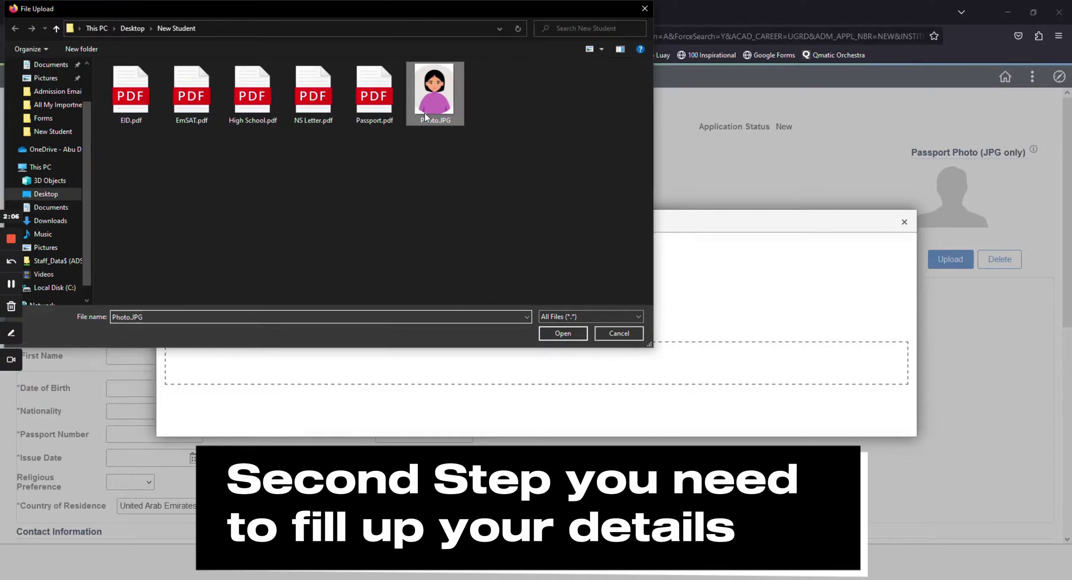
double_click(425, 113)
left_click(195, 333)
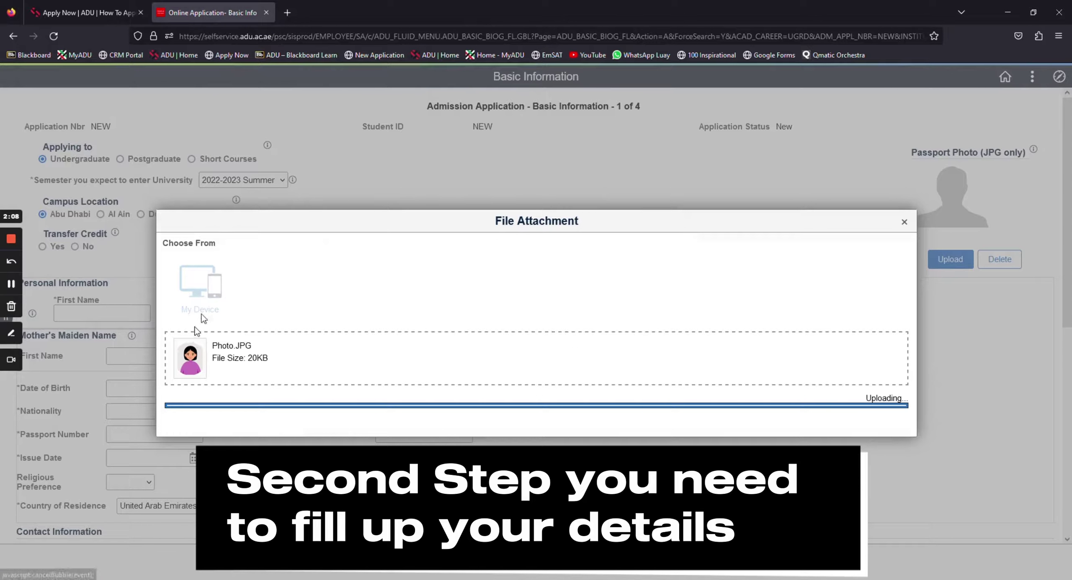
left_click(899, 222)
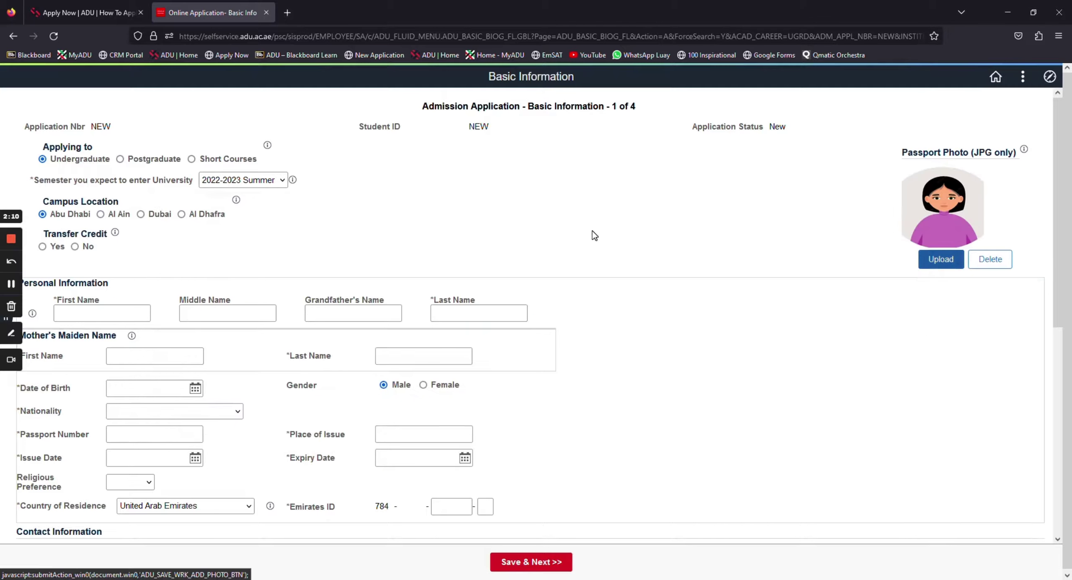
Step: Choose 2023-2024 Fall as the entry semester and answer No for transfer credit
left_click(272, 183)
left_click(267, 211)
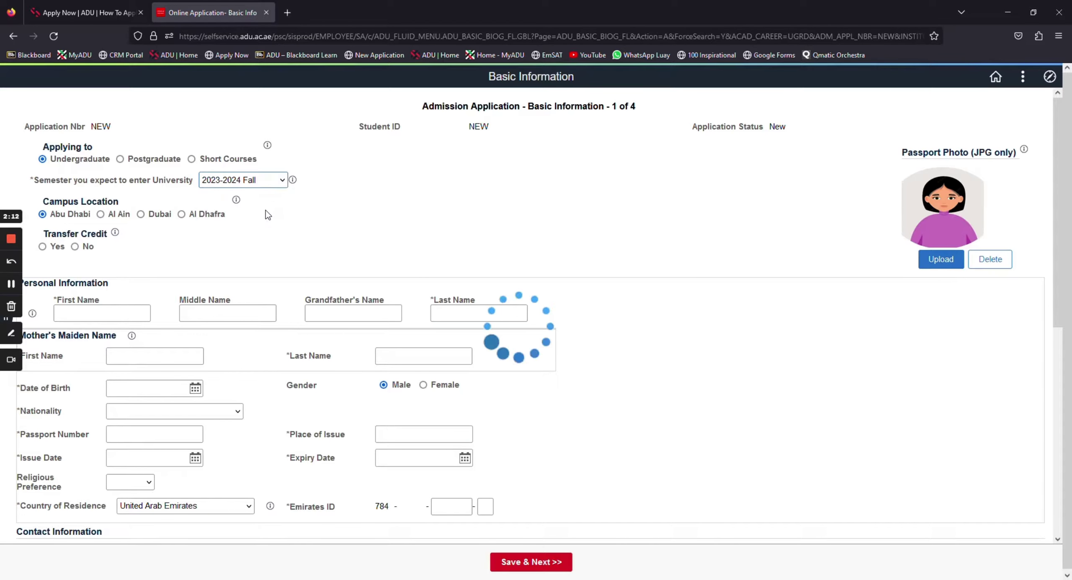
left_click(75, 247)
Step: Enter the applicant's first and last name and the mother's maiden name, and select Female gender
left_click(84, 313)
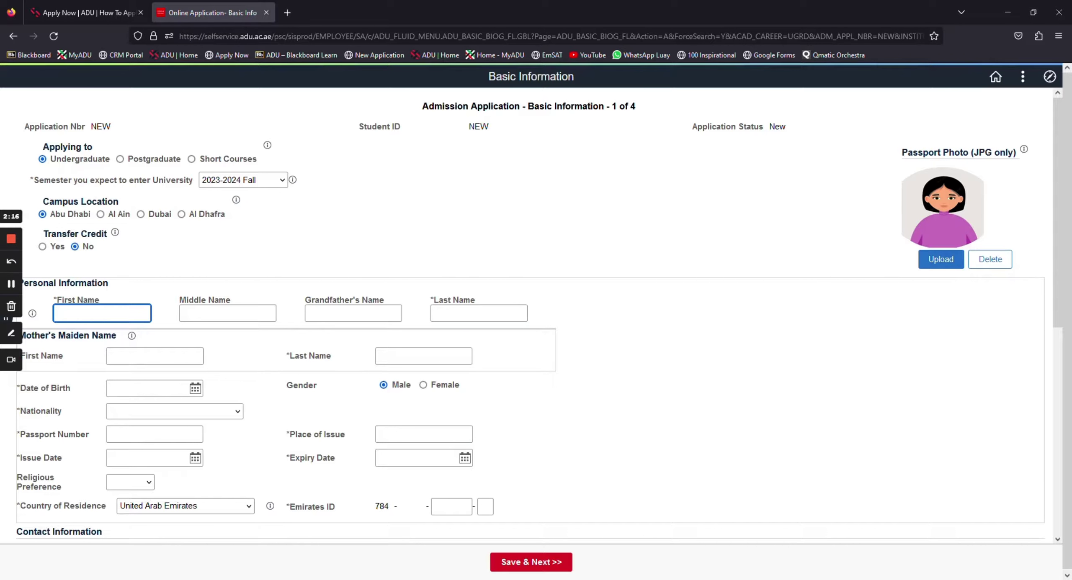
left_click(479, 313)
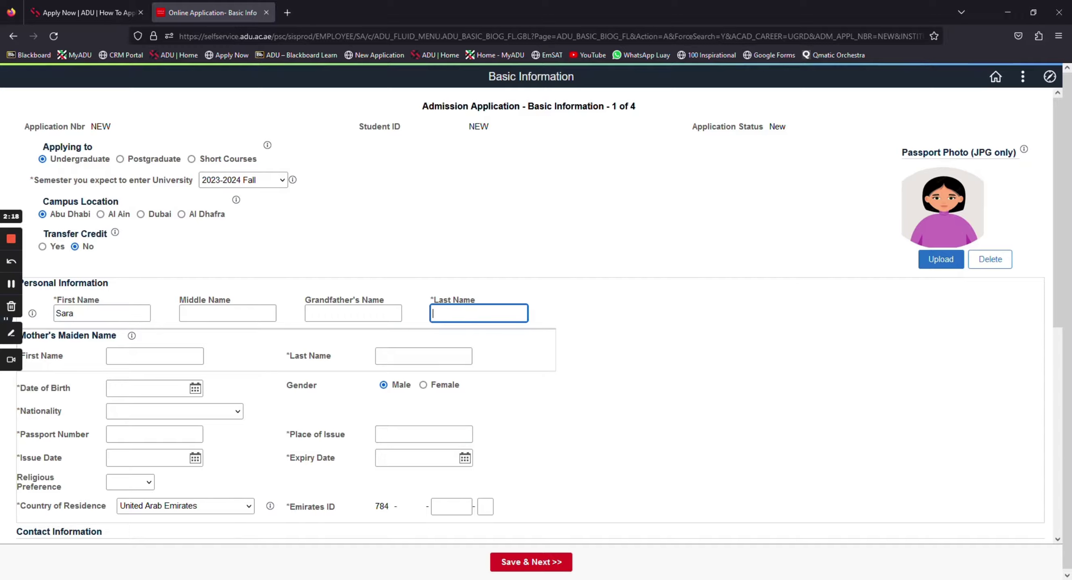
left_click(155, 356)
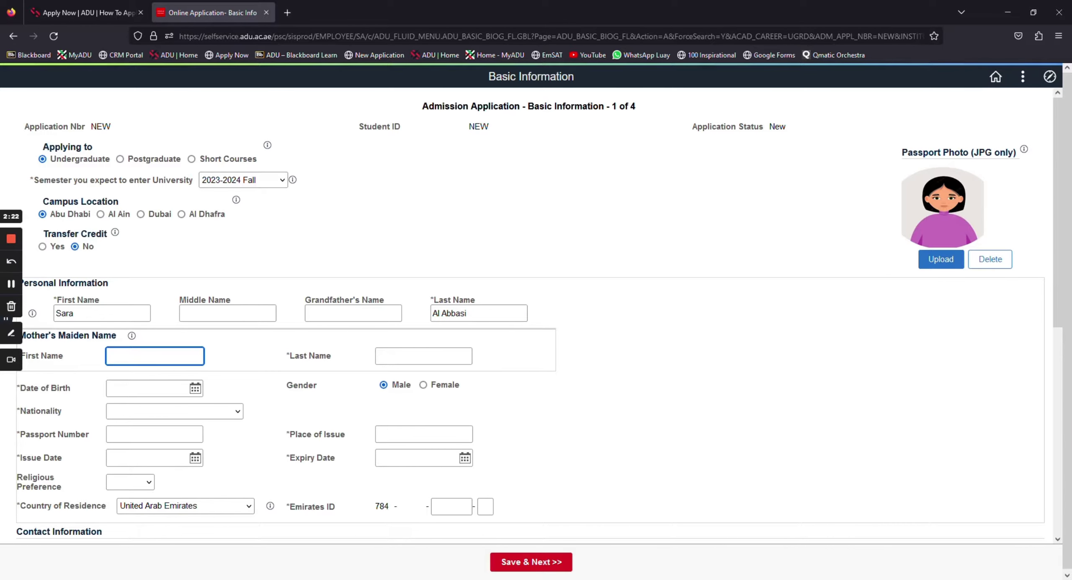
key("Tab")
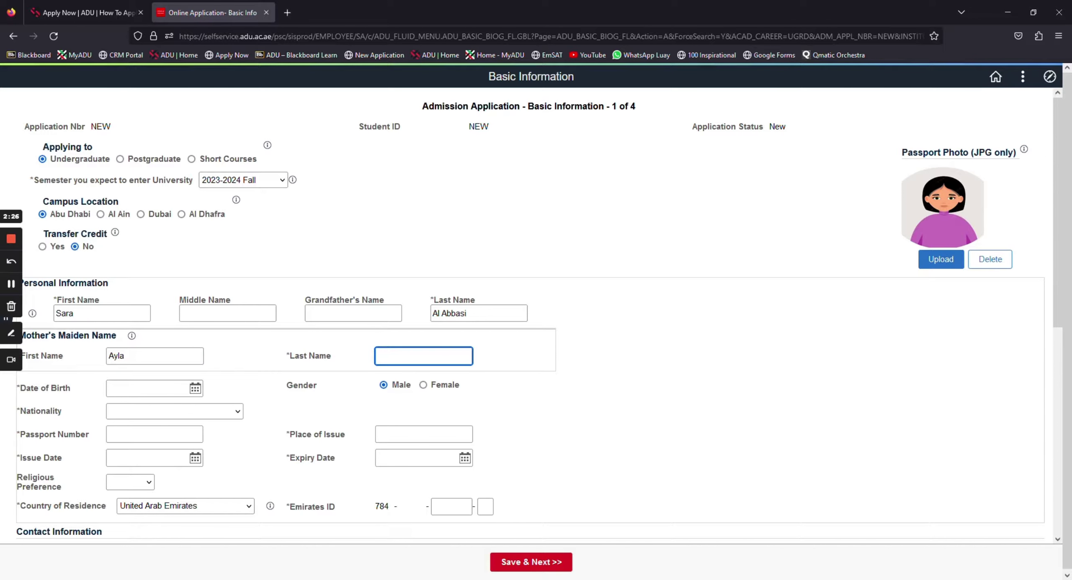
left_click(422, 385)
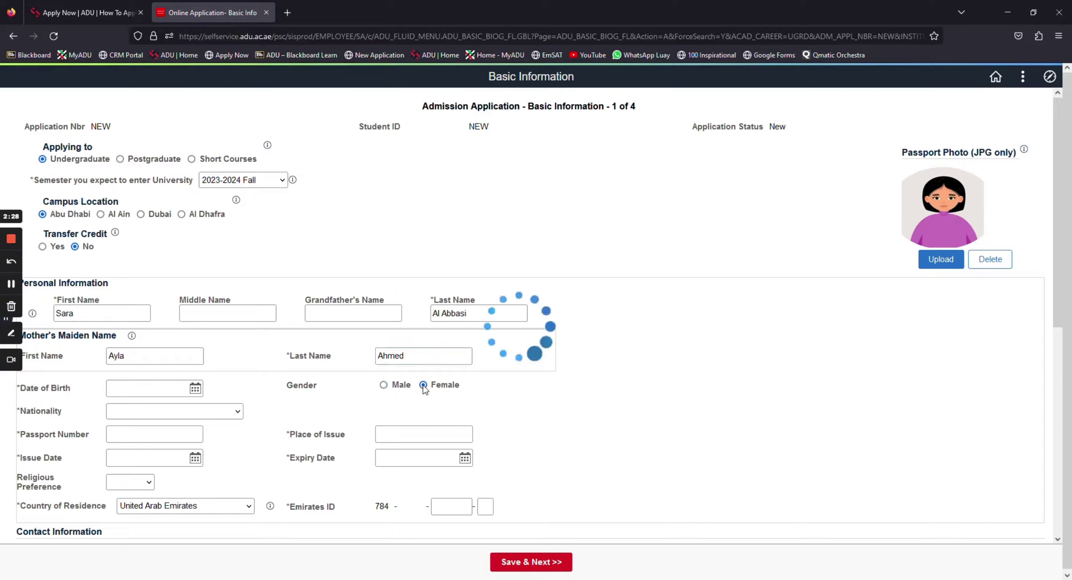
left_click(146, 388)
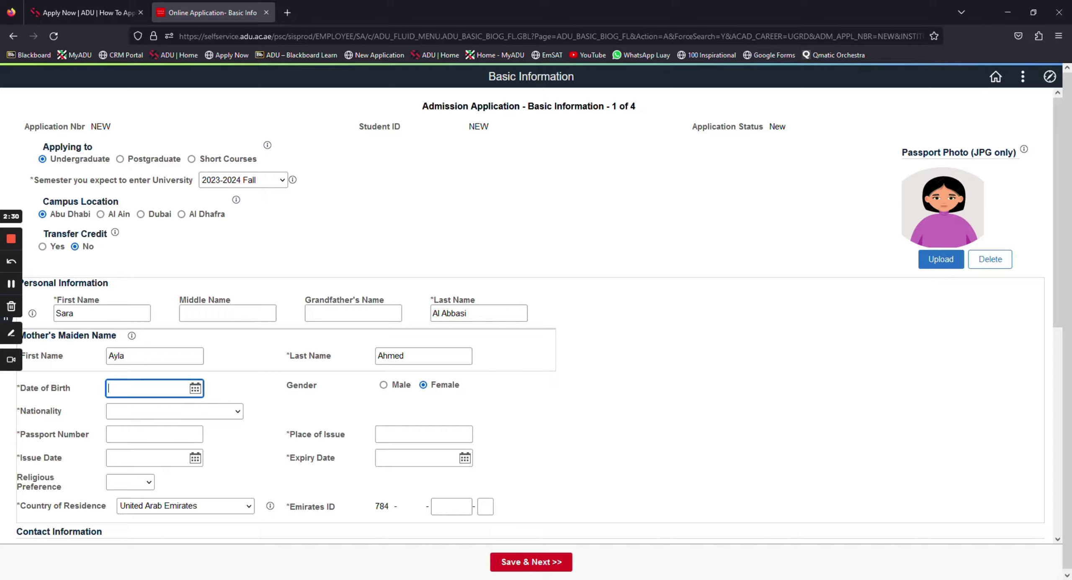
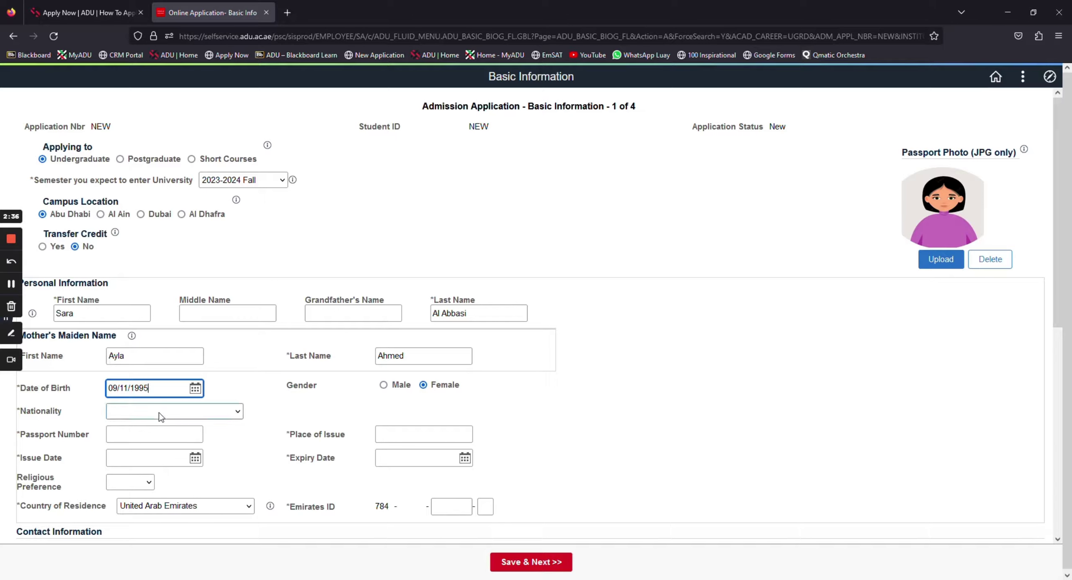
left_click(159, 412)
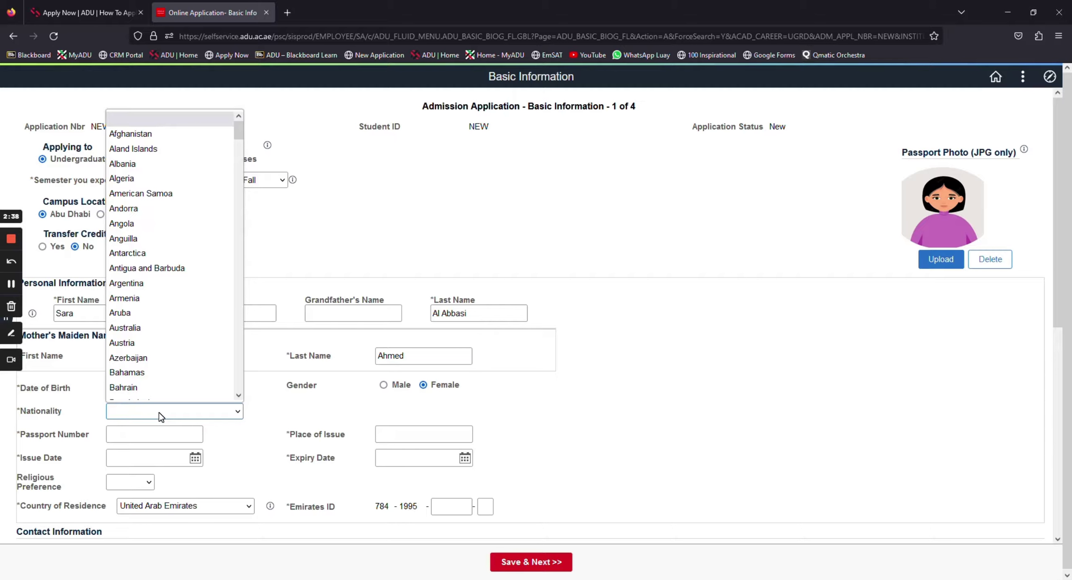
key("j")
key("Down")
key("Down")
key("Down")
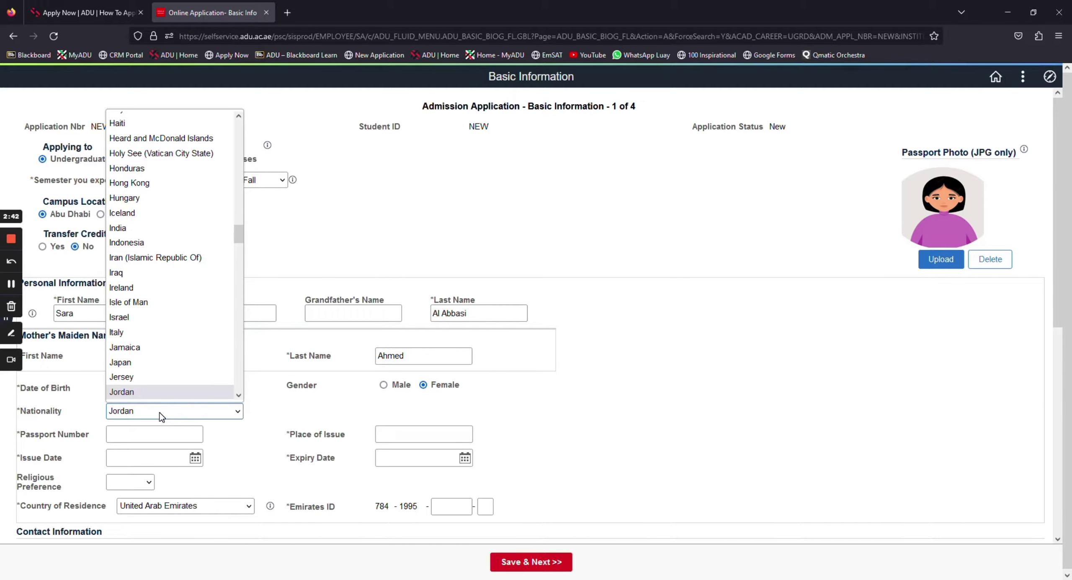
key("Return")
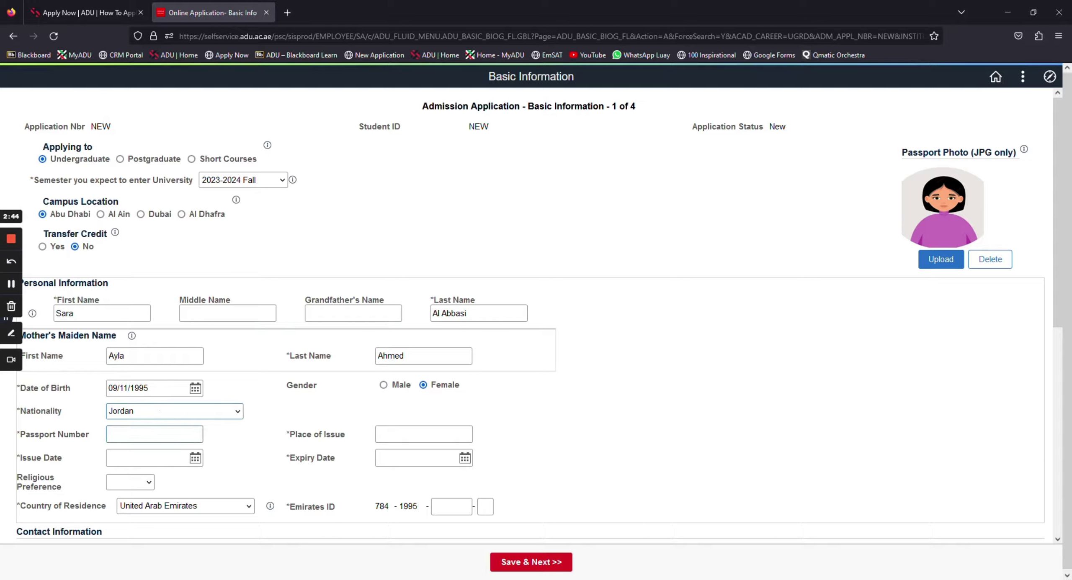
key("Tab")
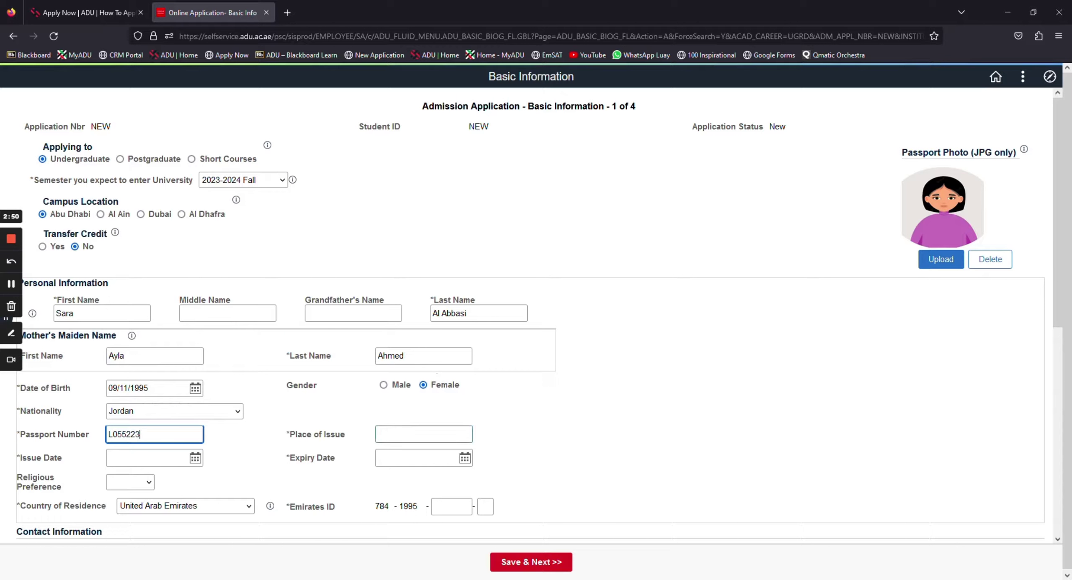
left_click(423, 435)
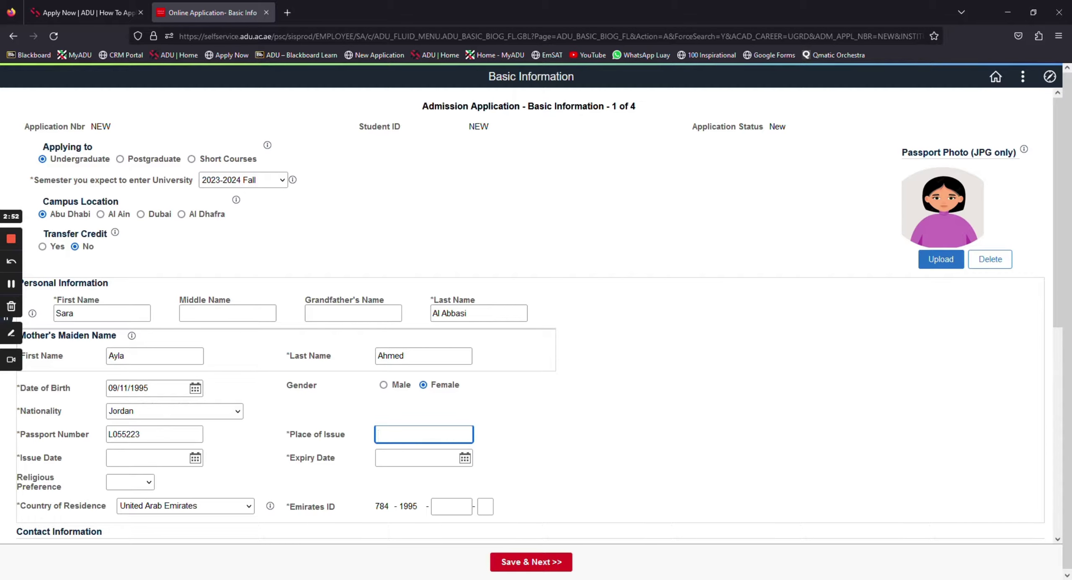
left_click(146, 458)
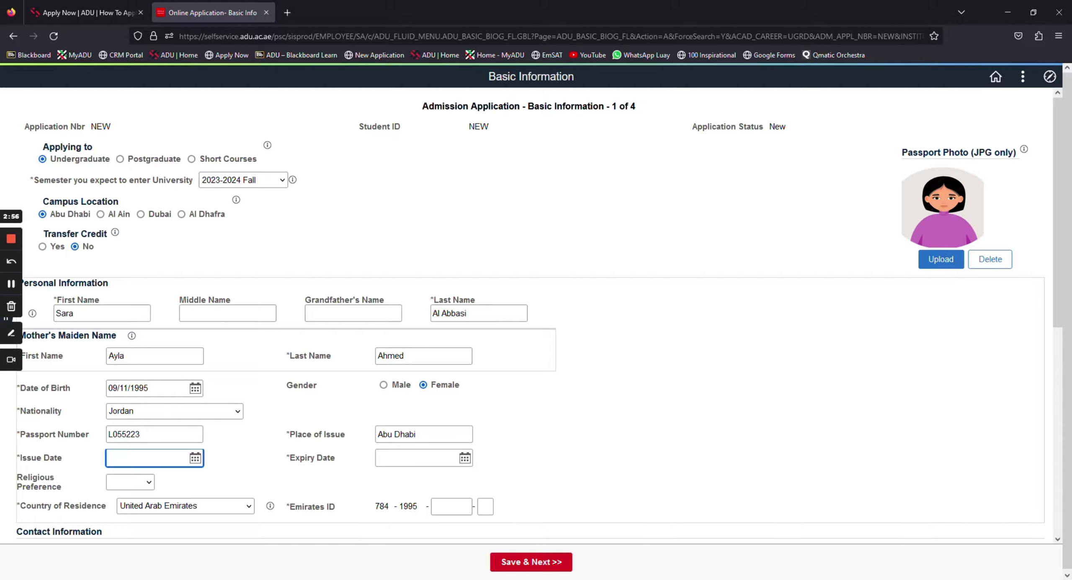
type("05/02/2020")
left_click(378, 458)
type("05")
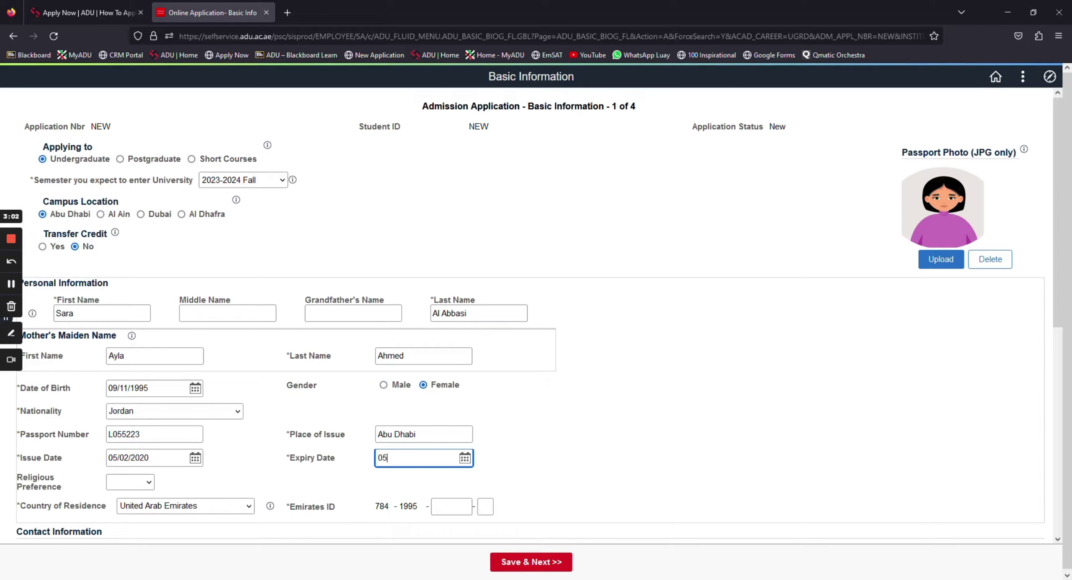
type("/03/2024")
left_click(151, 482)
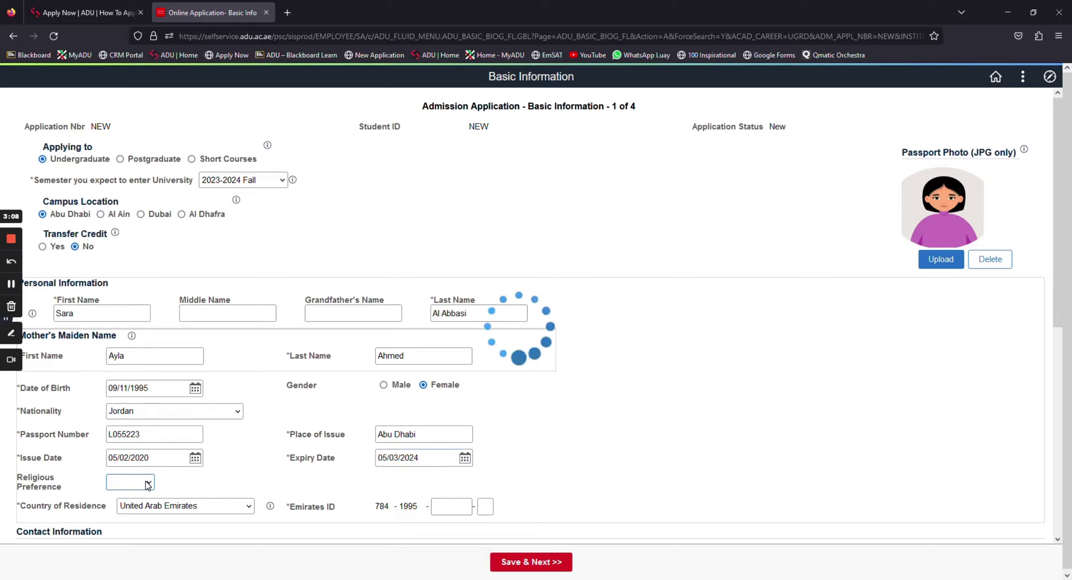
left_click(144, 480)
left_click(122, 449)
left_click(450, 507)
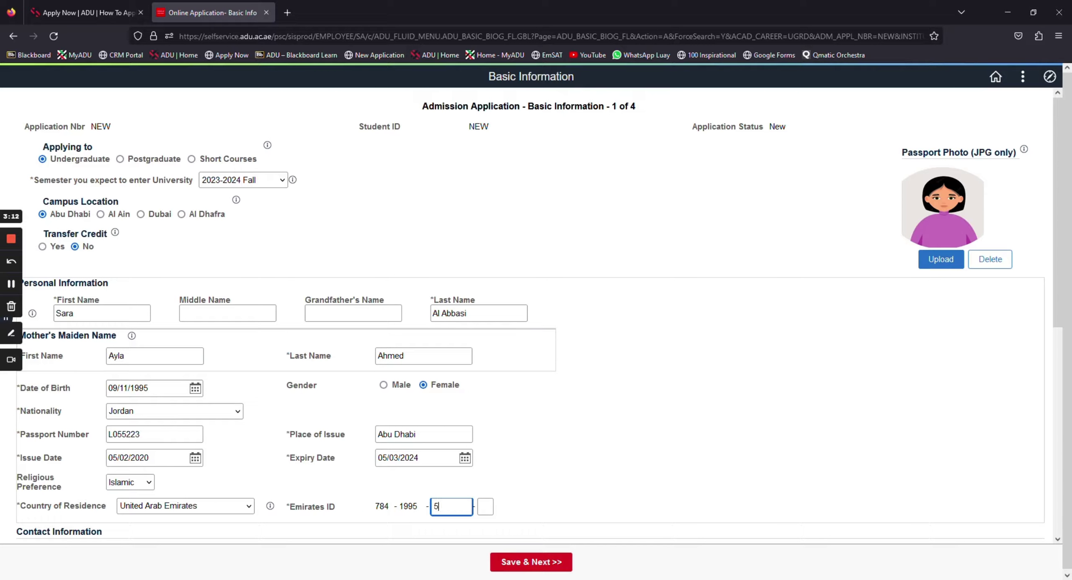
key("Tab")
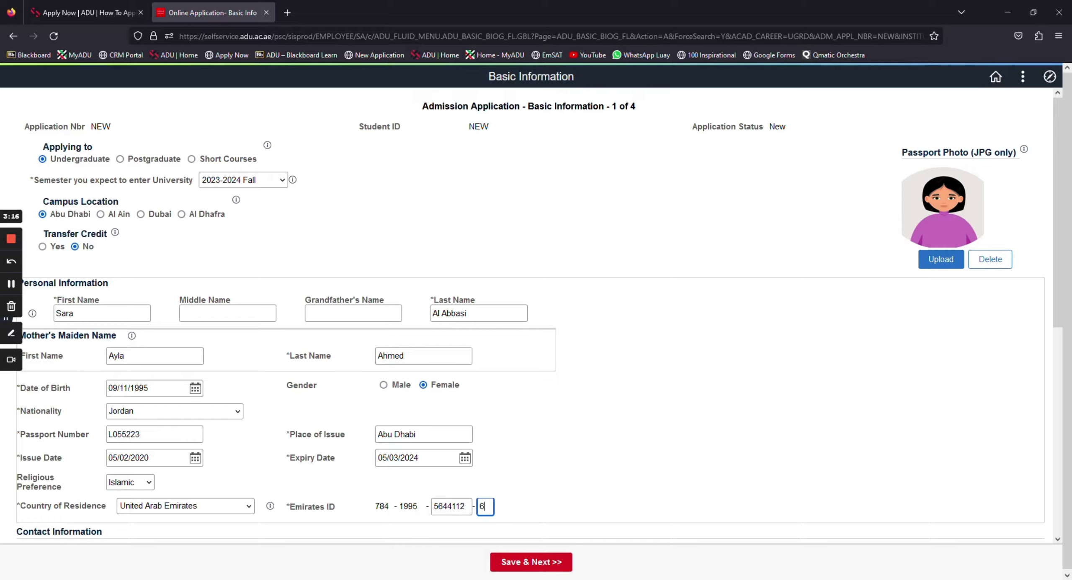
left_click(615, 455)
scroll(594, 454, "down", 3)
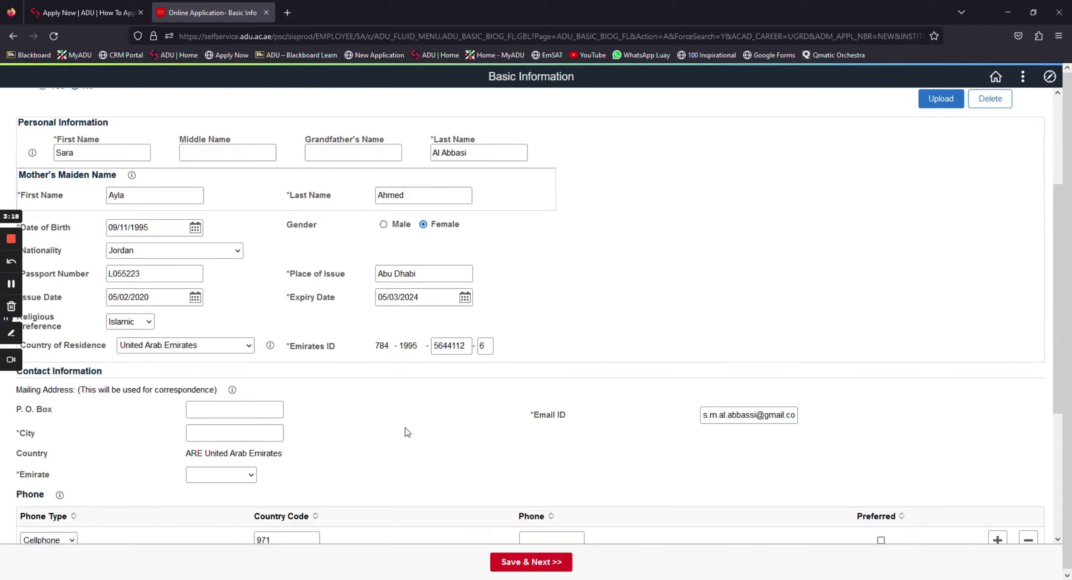
left_click(235, 433)
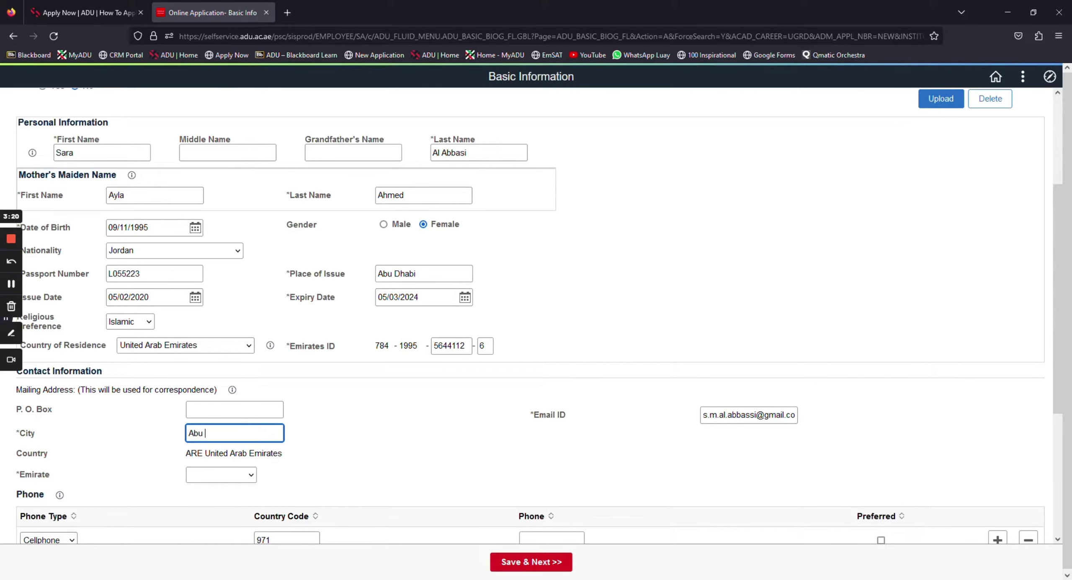
left_click(220, 478)
left_click(226, 353)
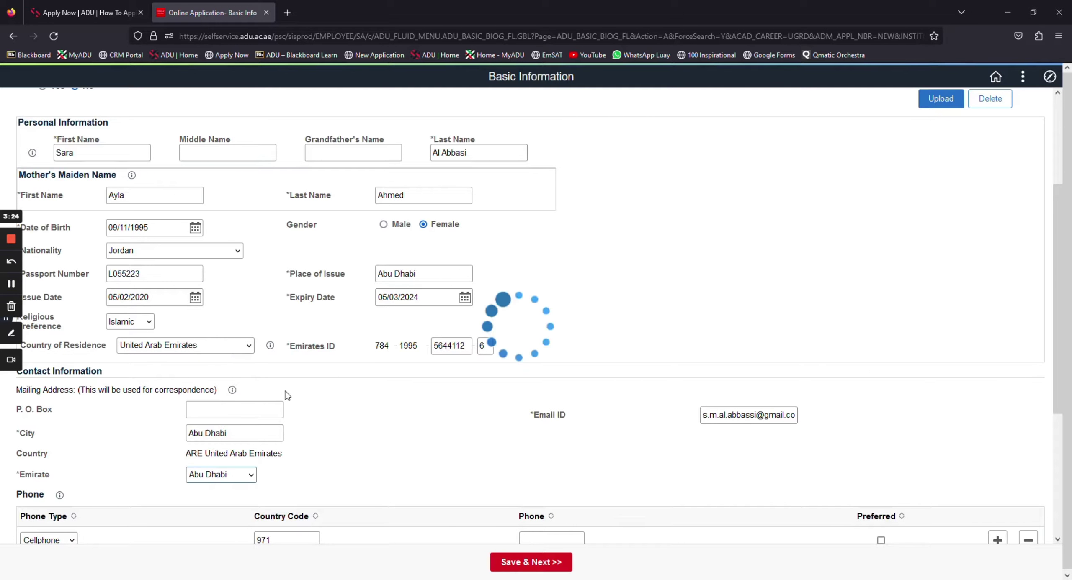
scroll(327, 404, "down", 2)
left_click(551, 433)
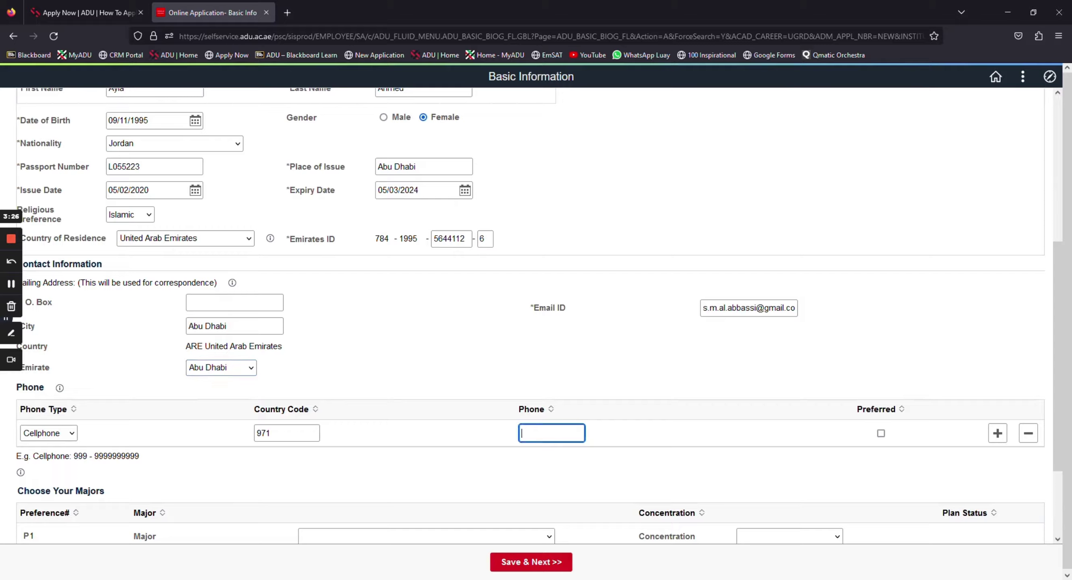
left_click(881, 433)
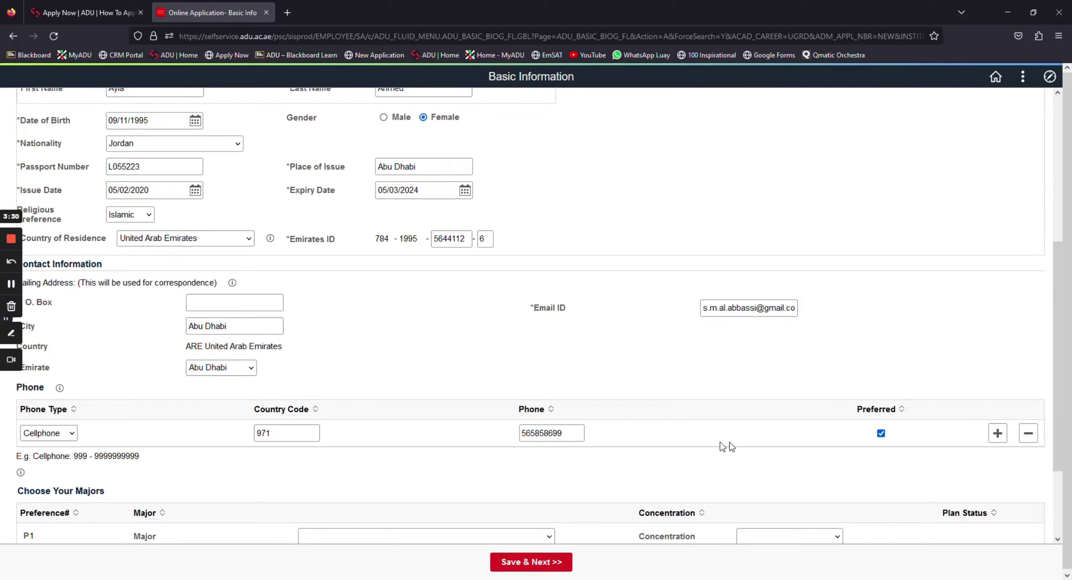
scroll(670, 444, "down", 3)
Step: Choose Bachelor of Science in Cybersecurity Engineering as first major, Open Days as referral source, then Save & Next
left_click(425, 419)
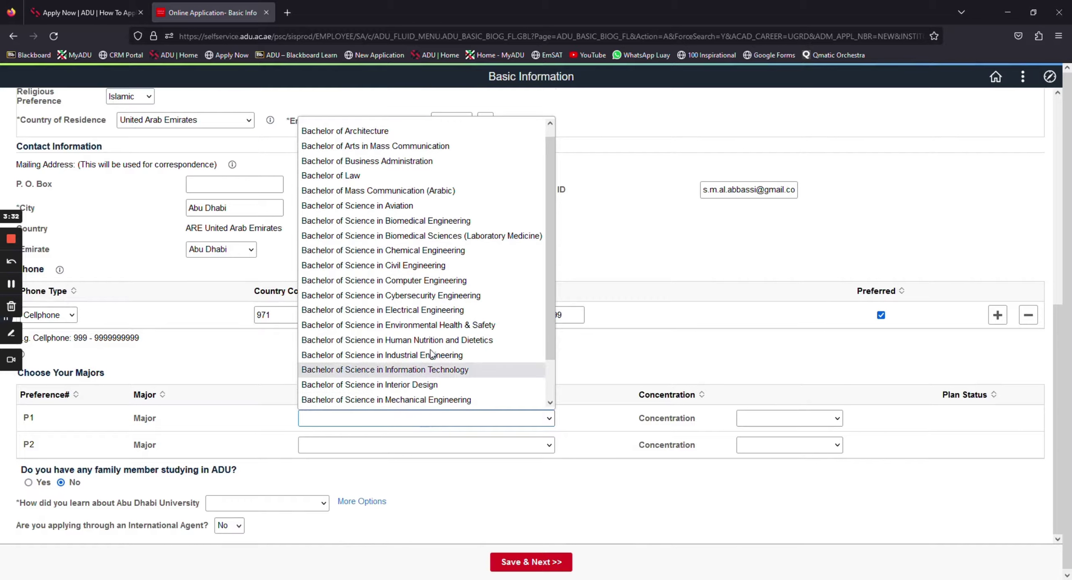
left_click(448, 295)
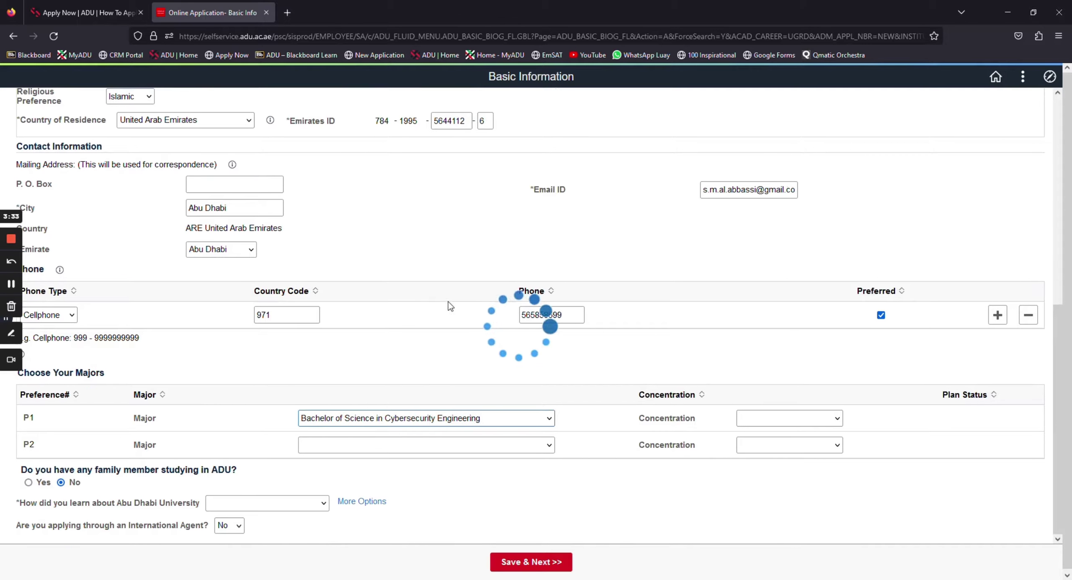
left_click(760, 418)
left_click(761, 419)
left_click(293, 503)
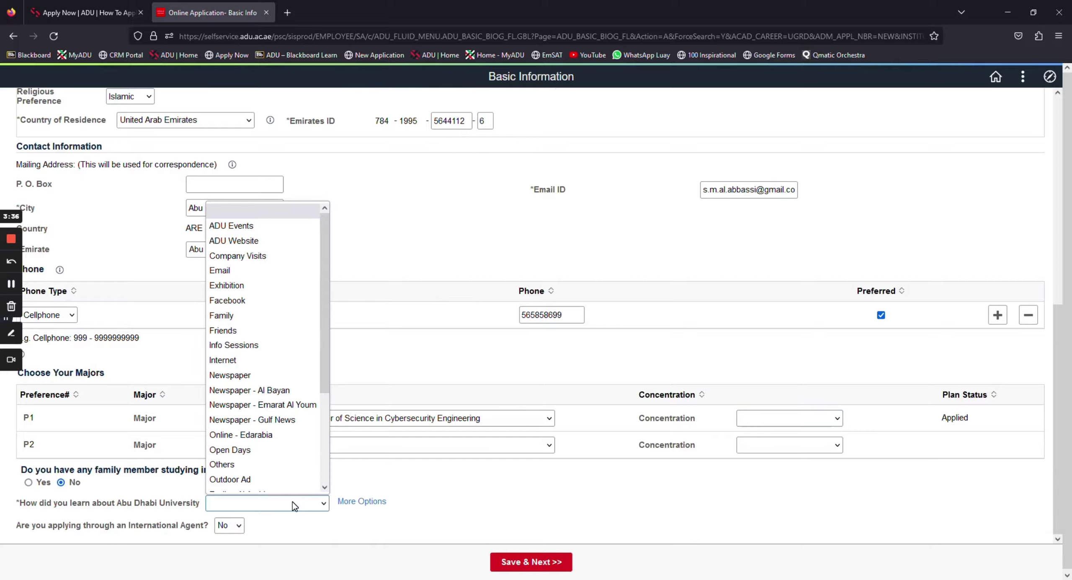
left_click(276, 450)
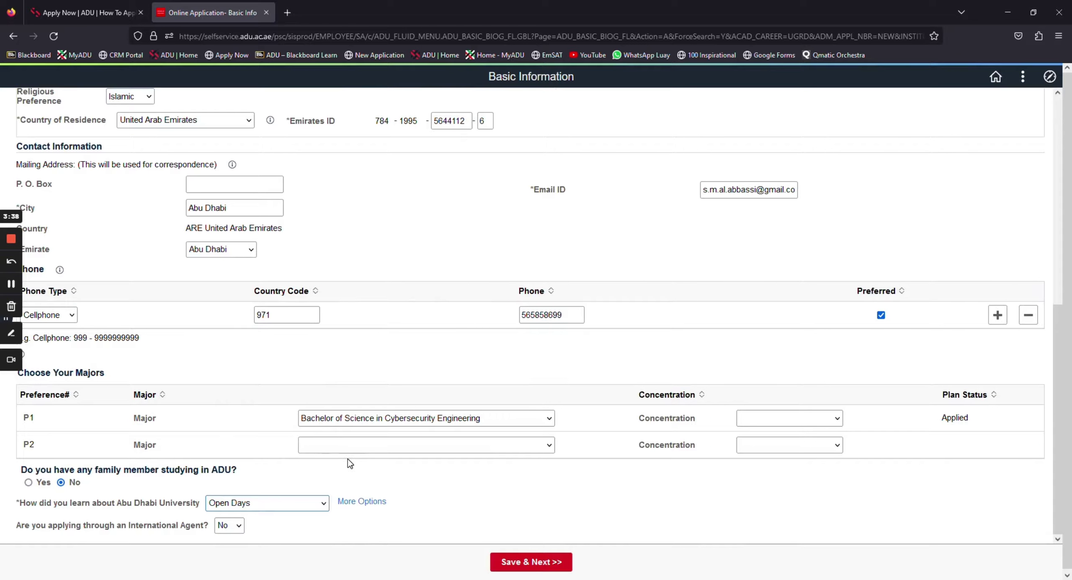
left_click(538, 563)
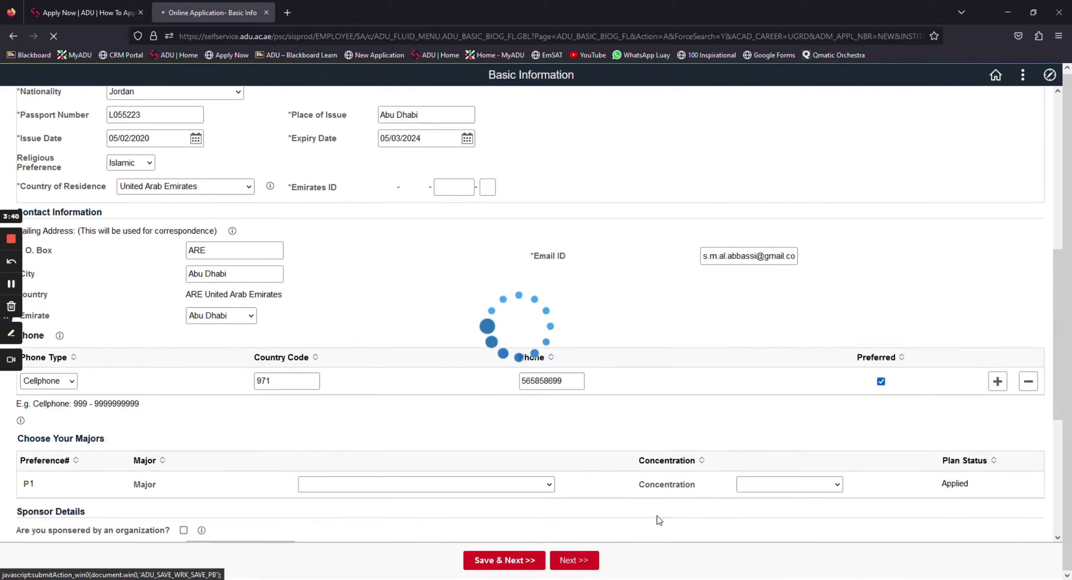
Step: Select Rawafed Private School as the high school with IB – Science as the curriculum
left_click(232, 217)
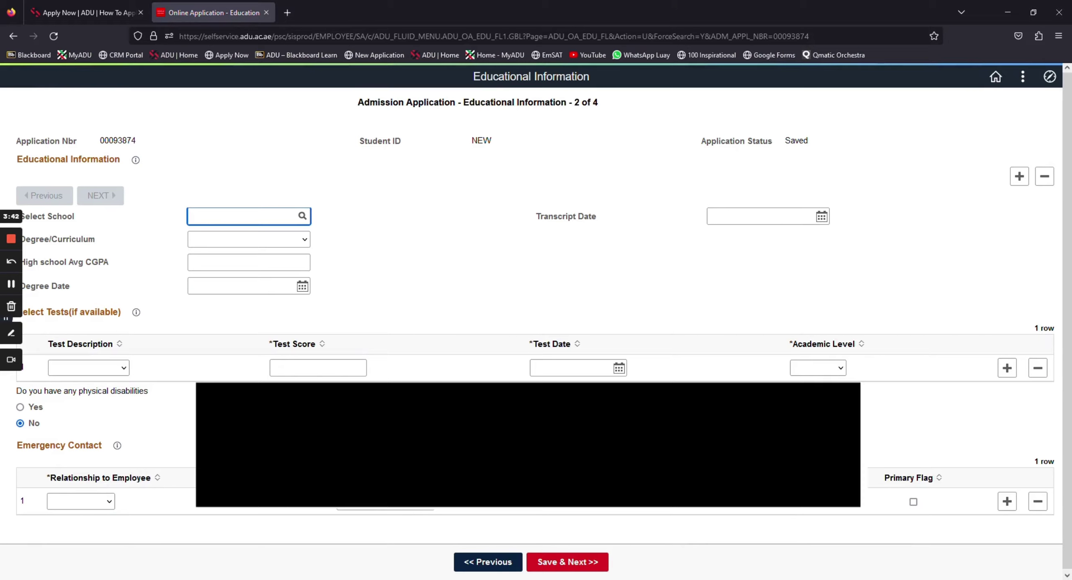
type("Rawafe")
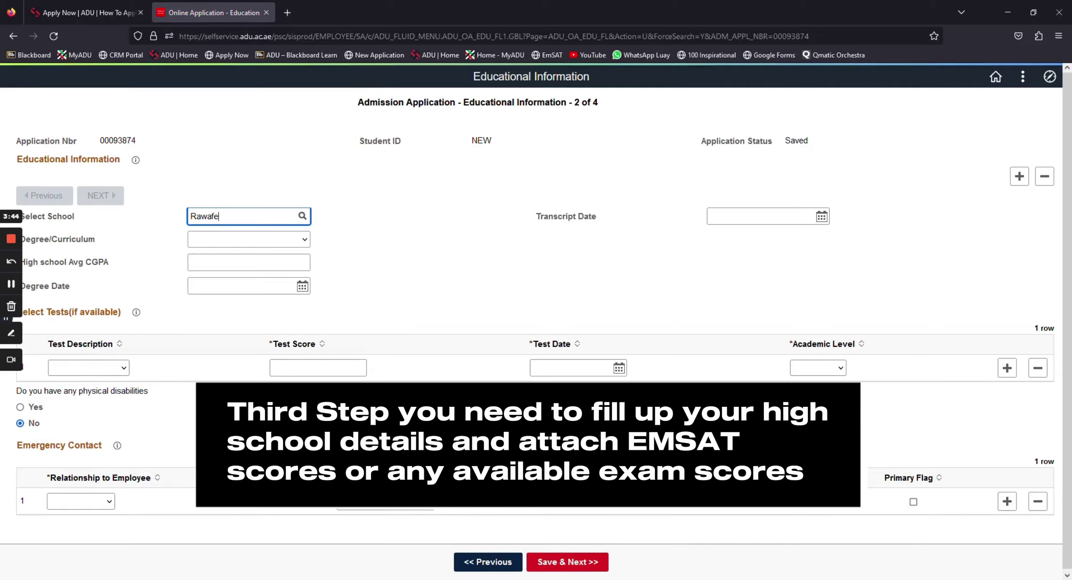
type("d")
left_click(237, 247)
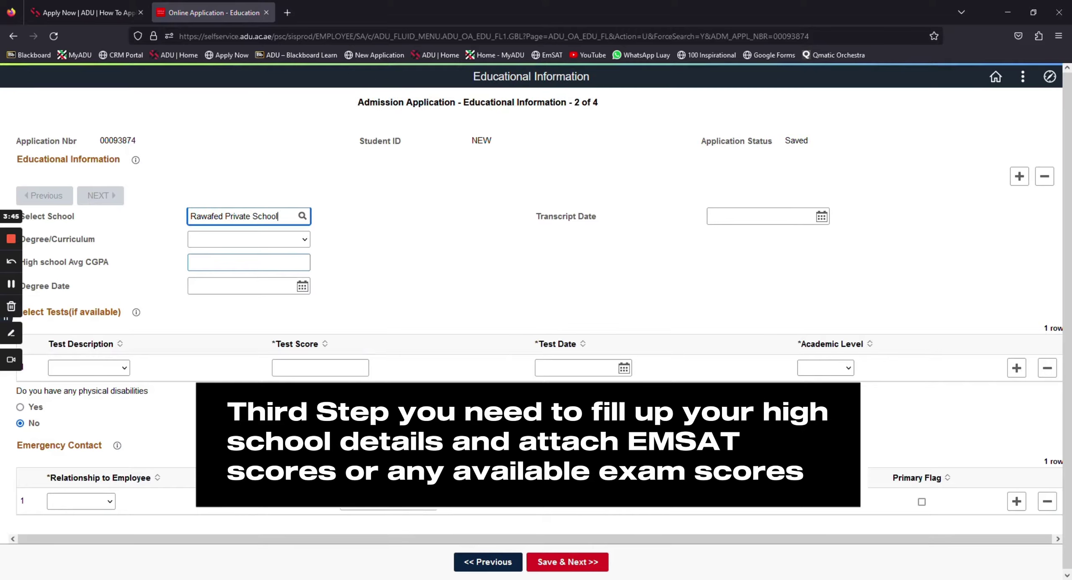
left_click(239, 247)
left_click(238, 241)
scroll(337, 356, "down", 5)
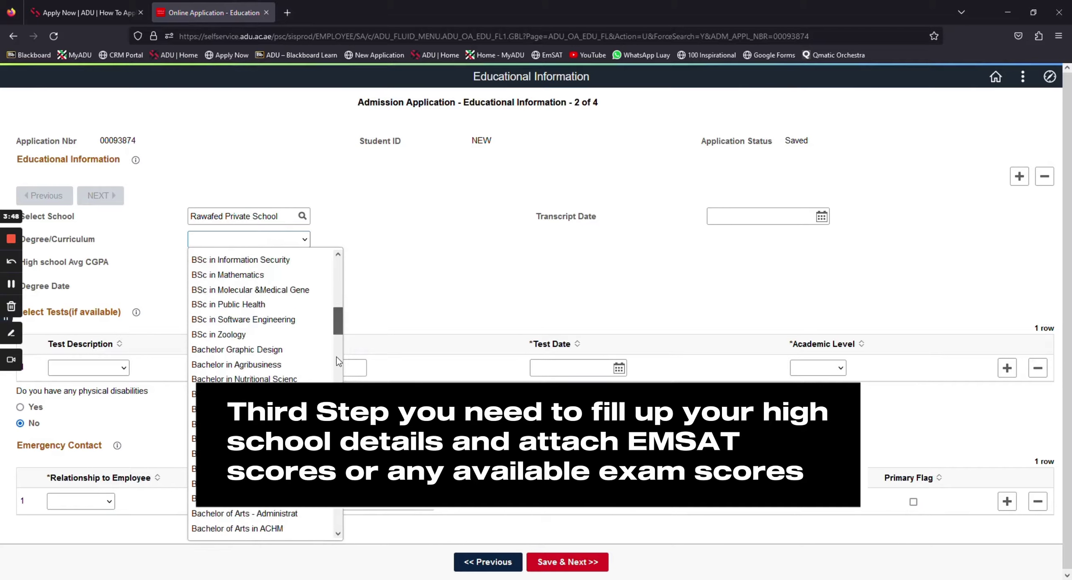
scroll(337, 357, "down", 10)
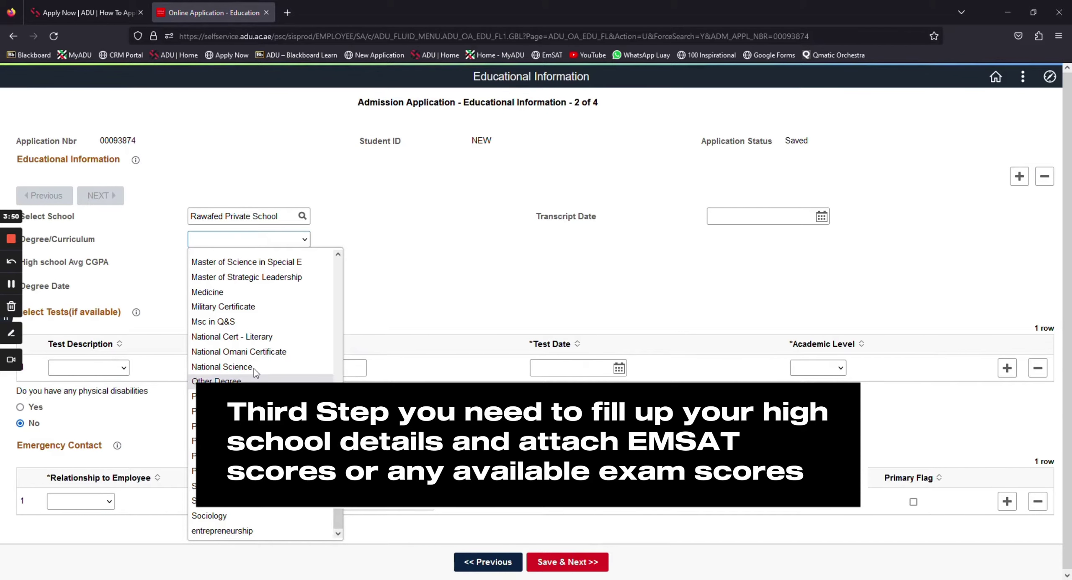
scroll(248, 344, "up", 10)
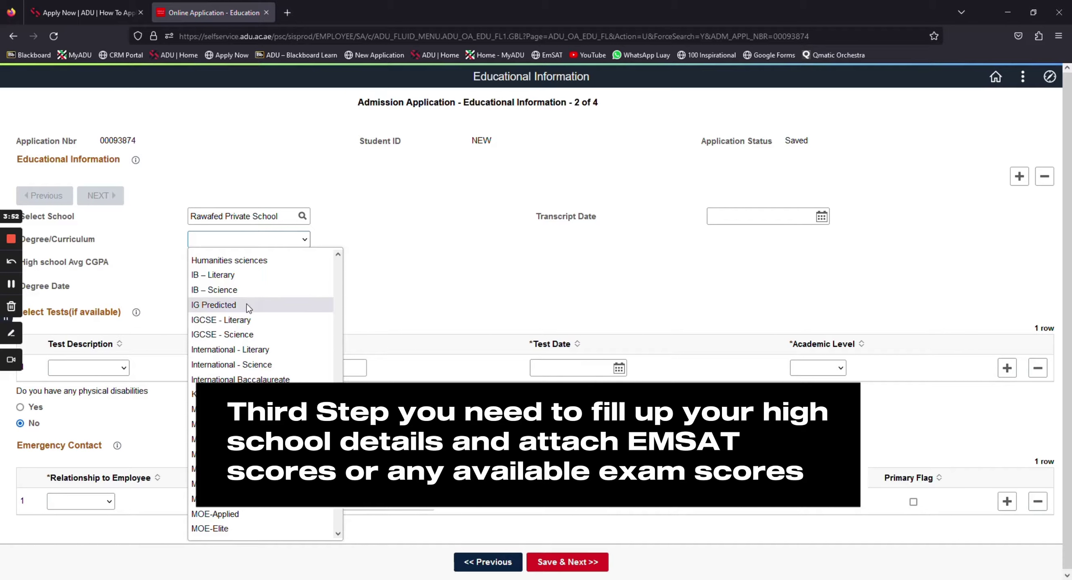
left_click(253, 289)
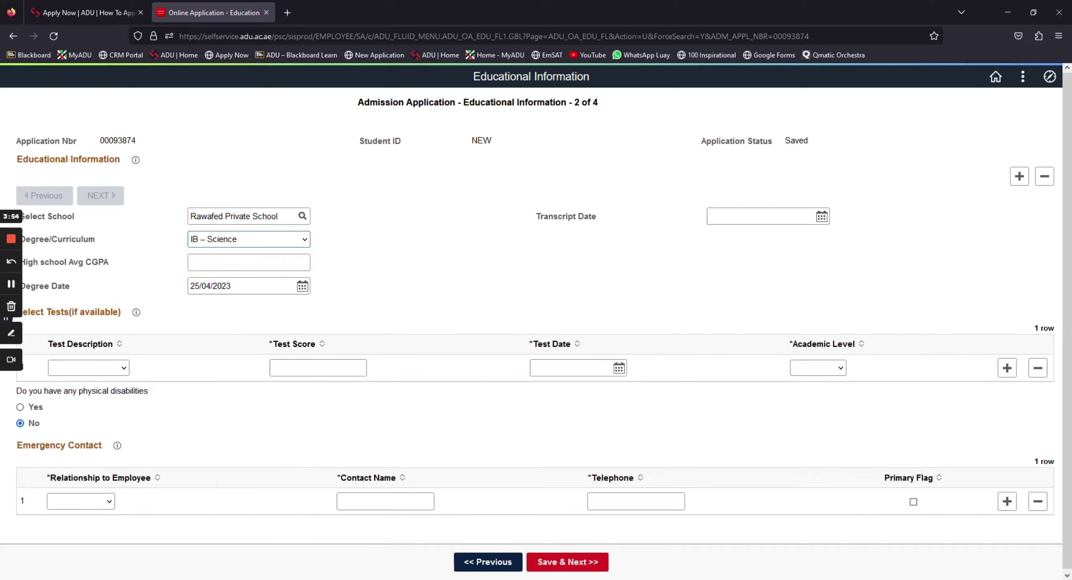
Step: Enter high school average 90 and degree date 05/06/2022
left_click(249, 262)
type("90")
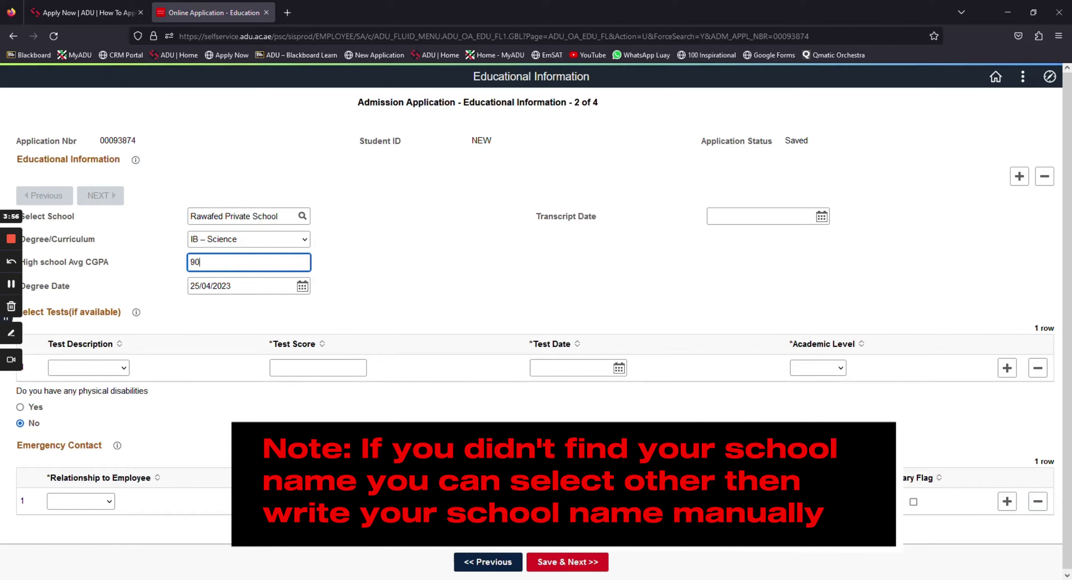
key("Tab")
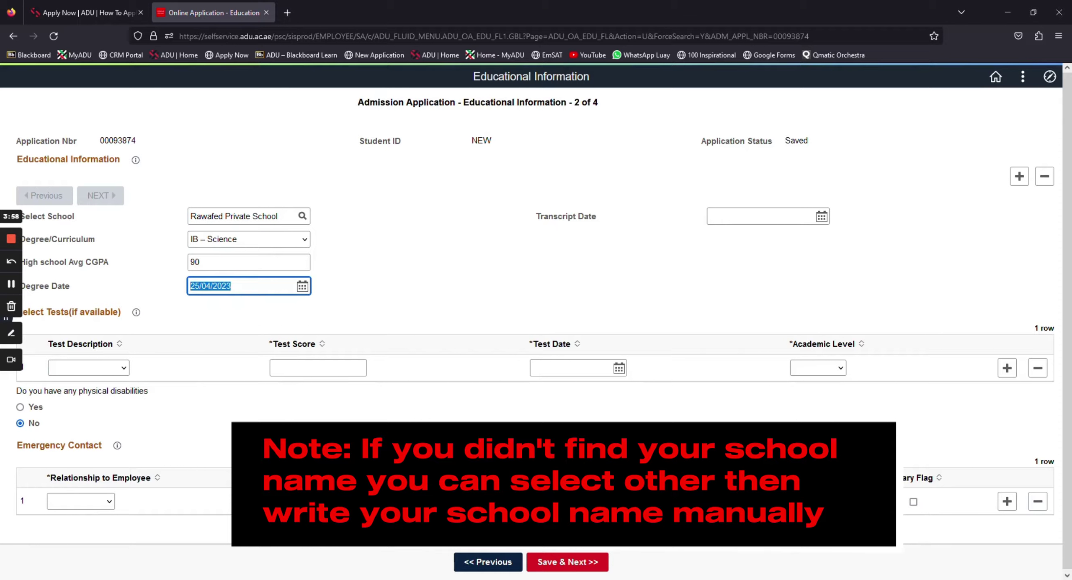
type("05/06/2022")
Step: Enter The Emirates Standardized Test with score 1500, date 05/02/2023 and High Schl level, then add a second row
left_click(107, 368)
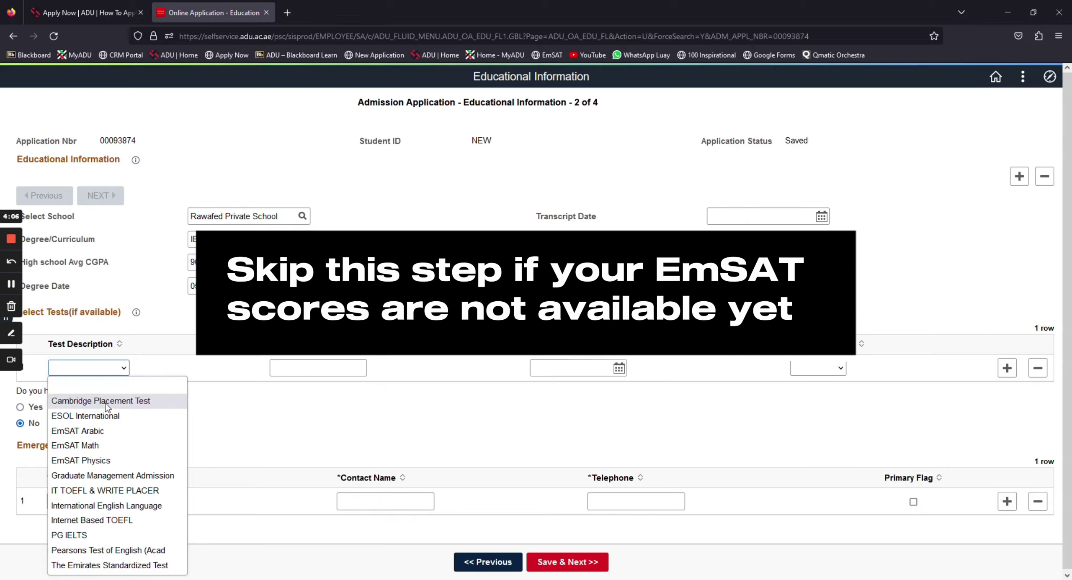
left_click(126, 565)
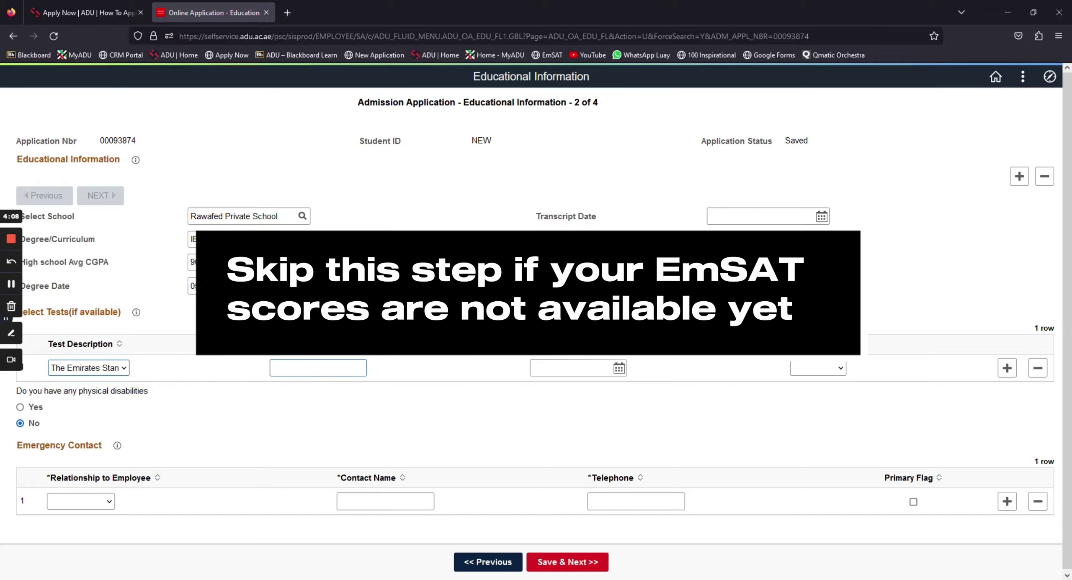
left_click(365, 368)
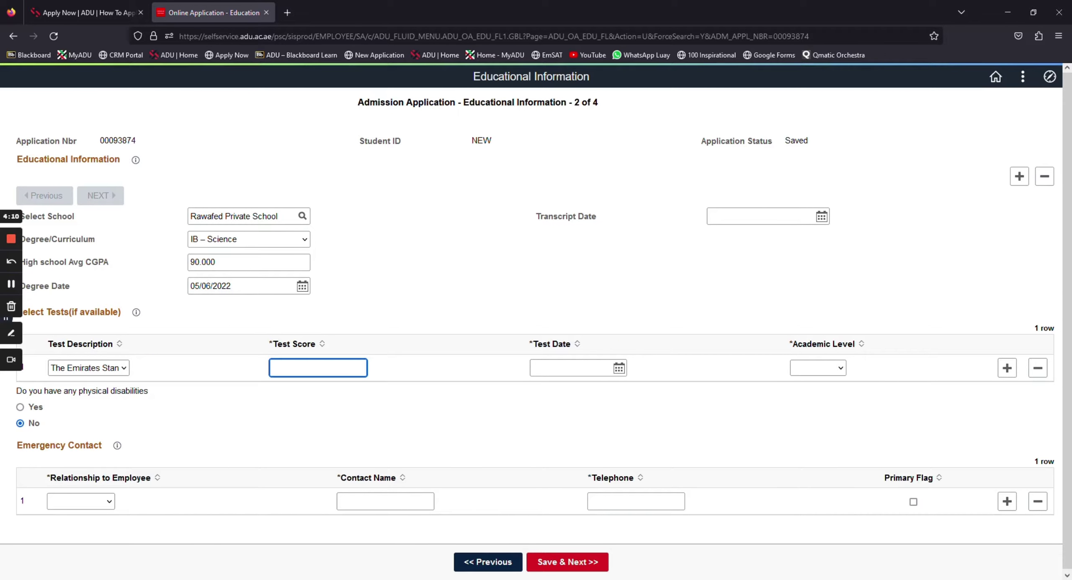
type("1500")
left_click(534, 368)
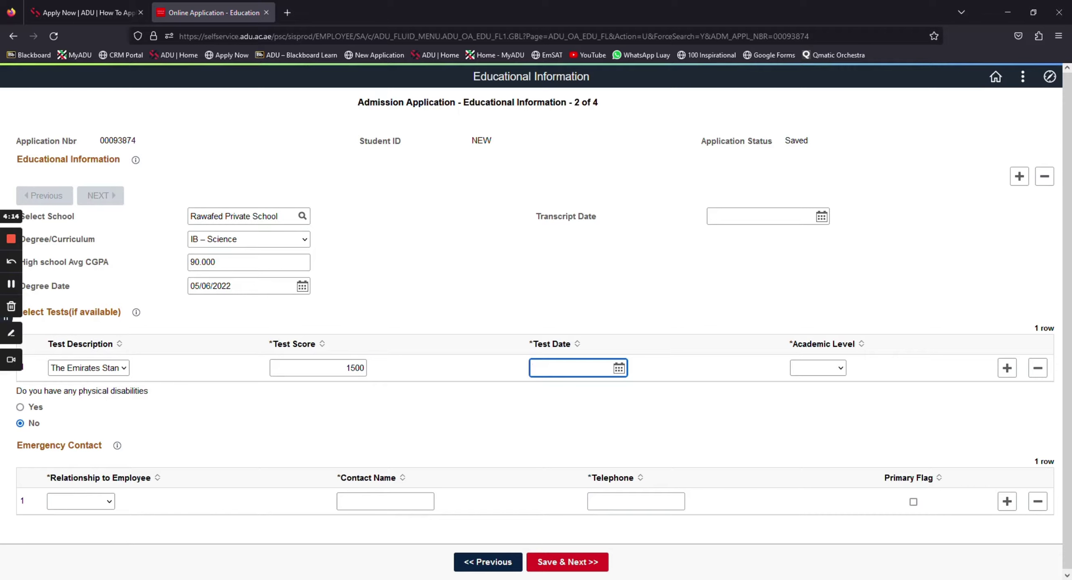
type("05/02/2023")
left_click(814, 368)
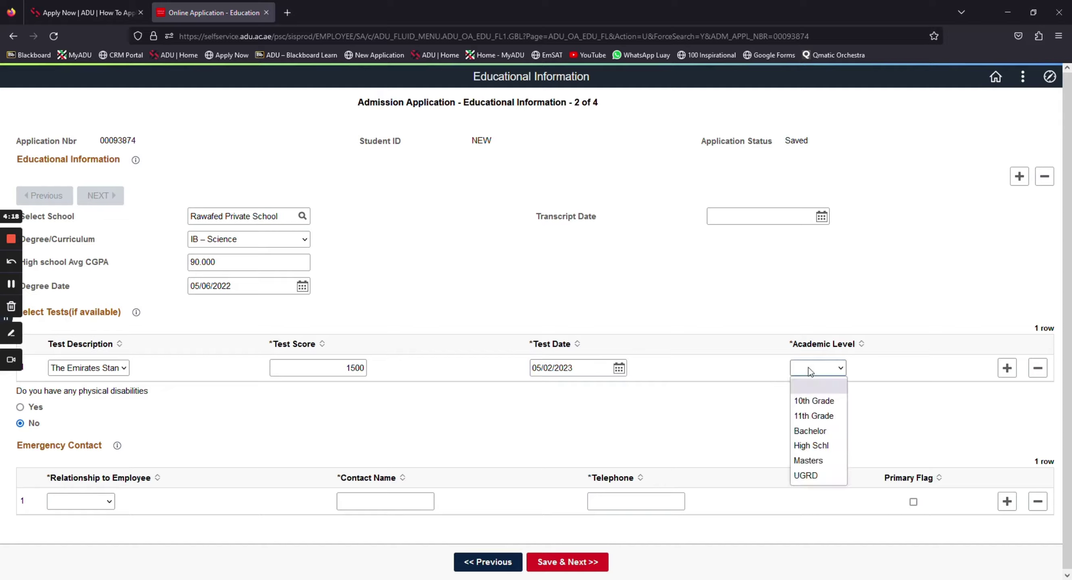
left_click(816, 446)
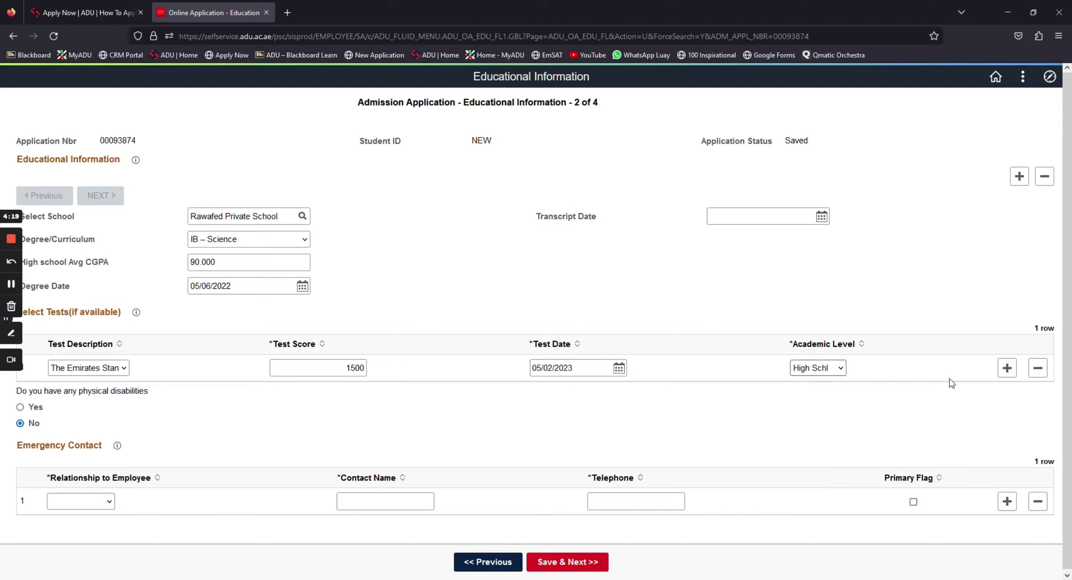
left_click(1007, 368)
Step: Fill row 2 with EmSAT Math, score 1000, 05/02/2023, High Schl, and add a third row
left_click(94, 395)
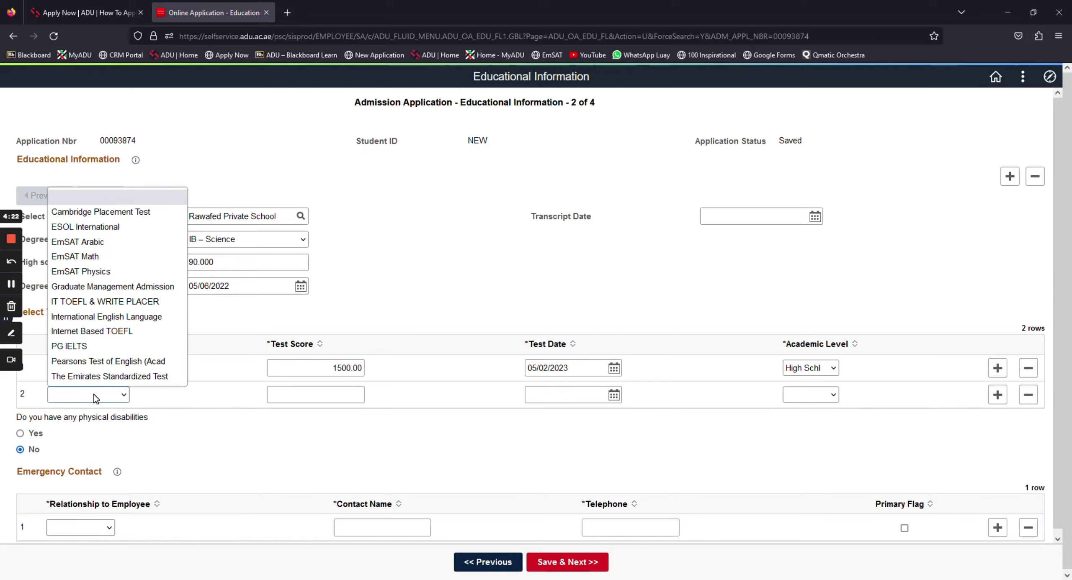
left_click(103, 256)
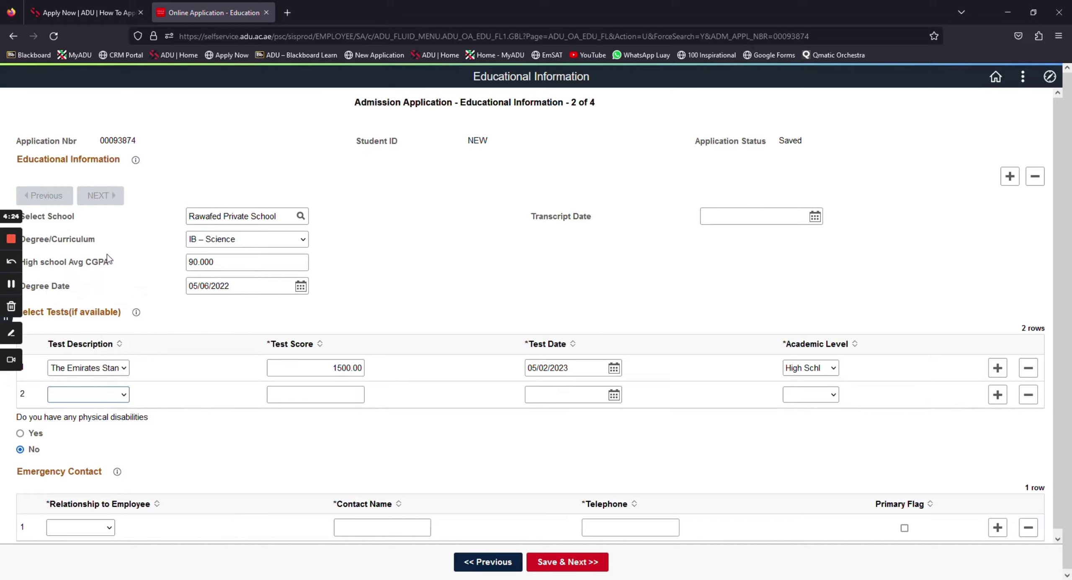
key("Tab")
type("1000")
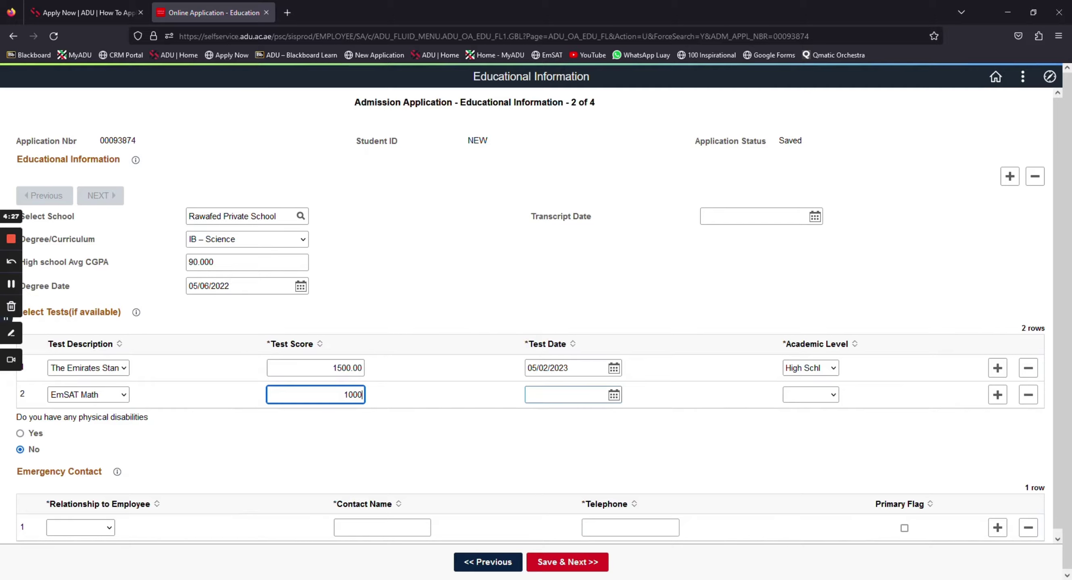
key("Tab")
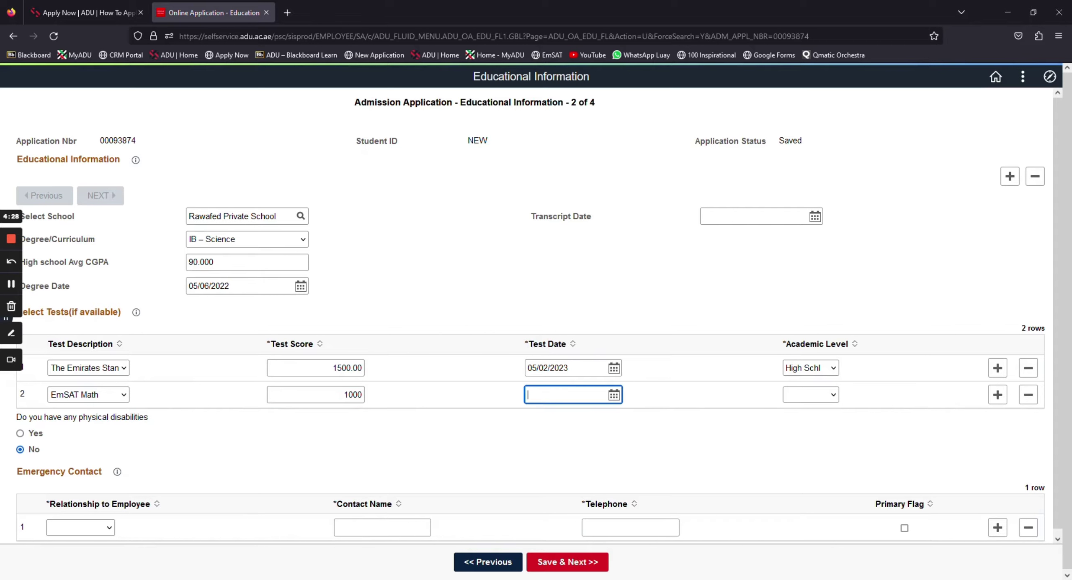
type("05/02/2023")
left_click(785, 396)
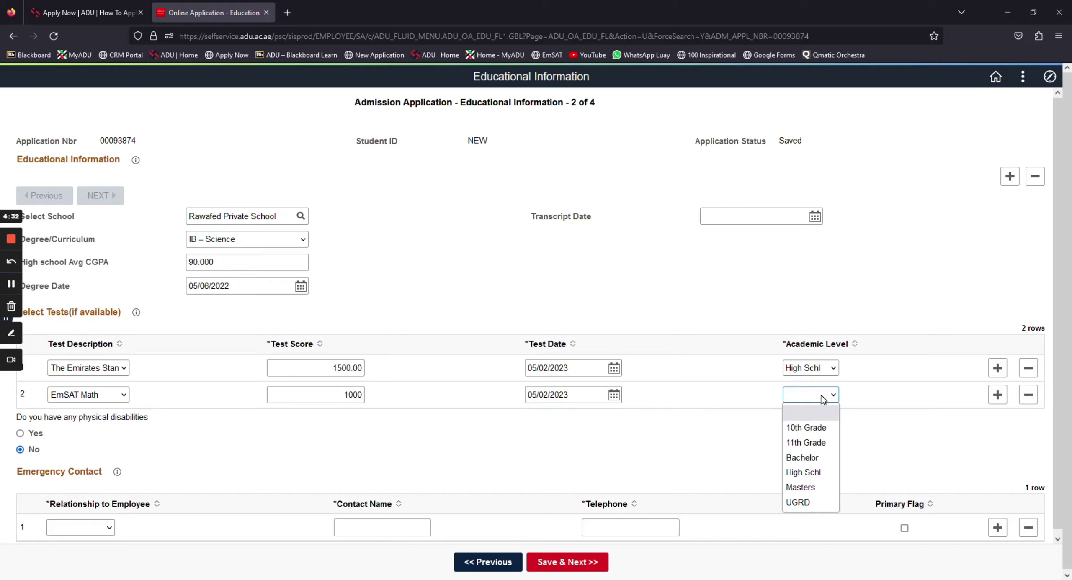
left_click(837, 465)
left_click(997, 395)
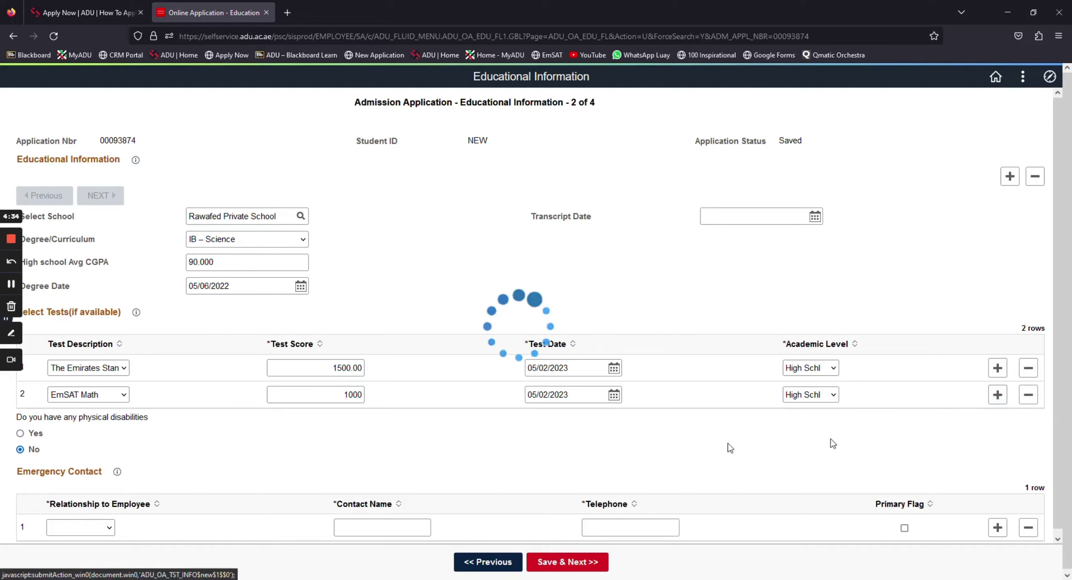
Step: Fill row 3 with EmSAT Physics, score 900, 05/02/2023, High Schl, and add a fourth row
left_click(107, 421)
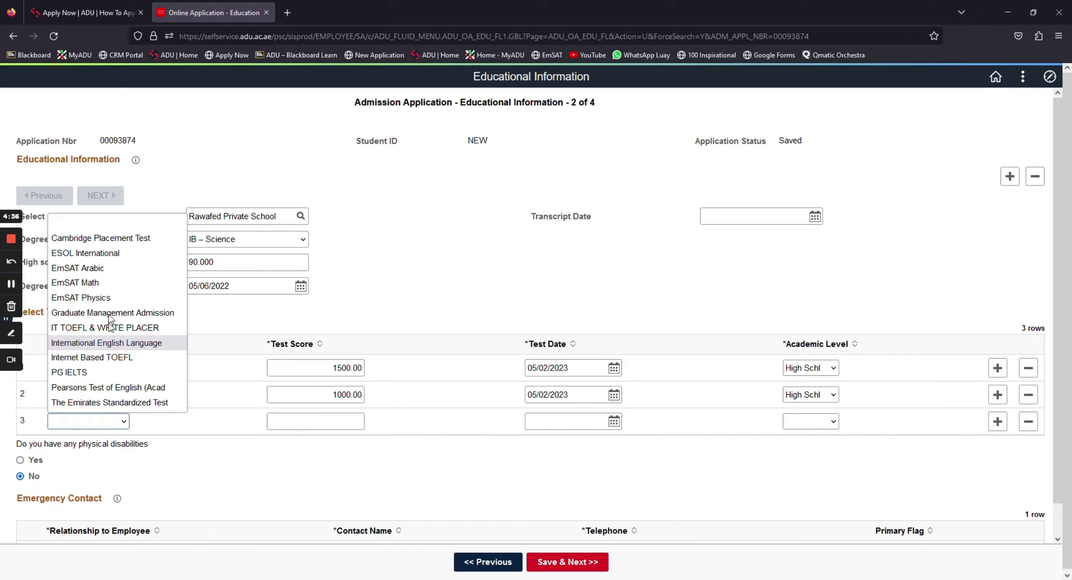
left_click(111, 298)
left_click(315, 422)
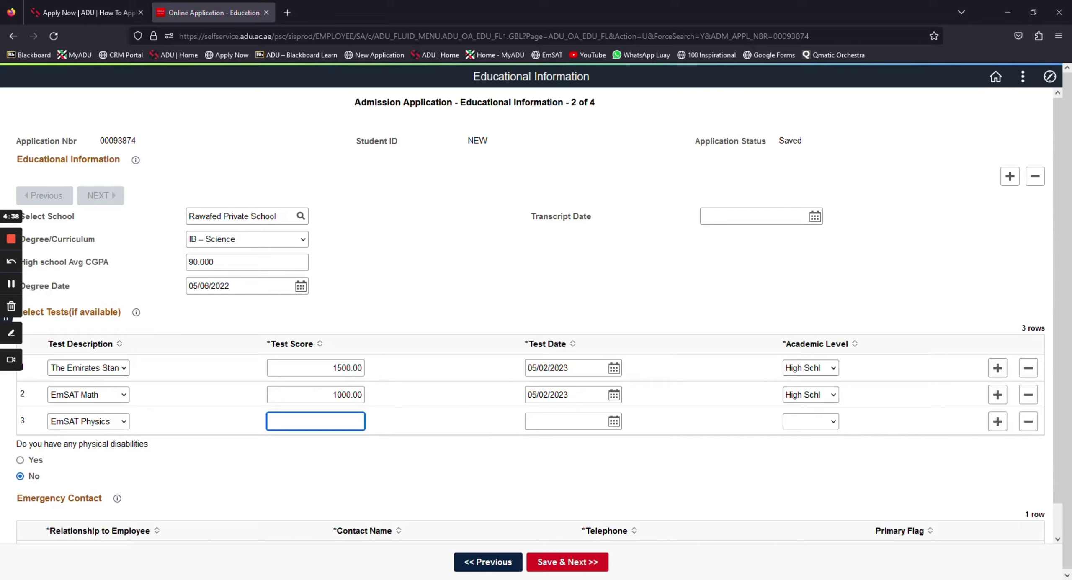
type("900")
left_click(545, 421)
type("05")
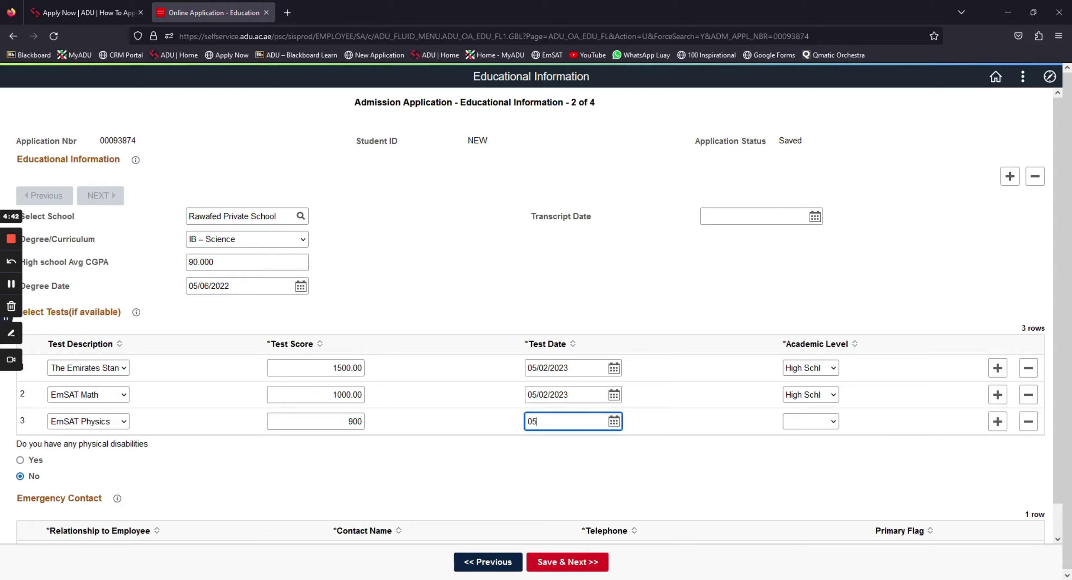
type("/02/2023")
left_click(823, 422)
left_click(816, 497)
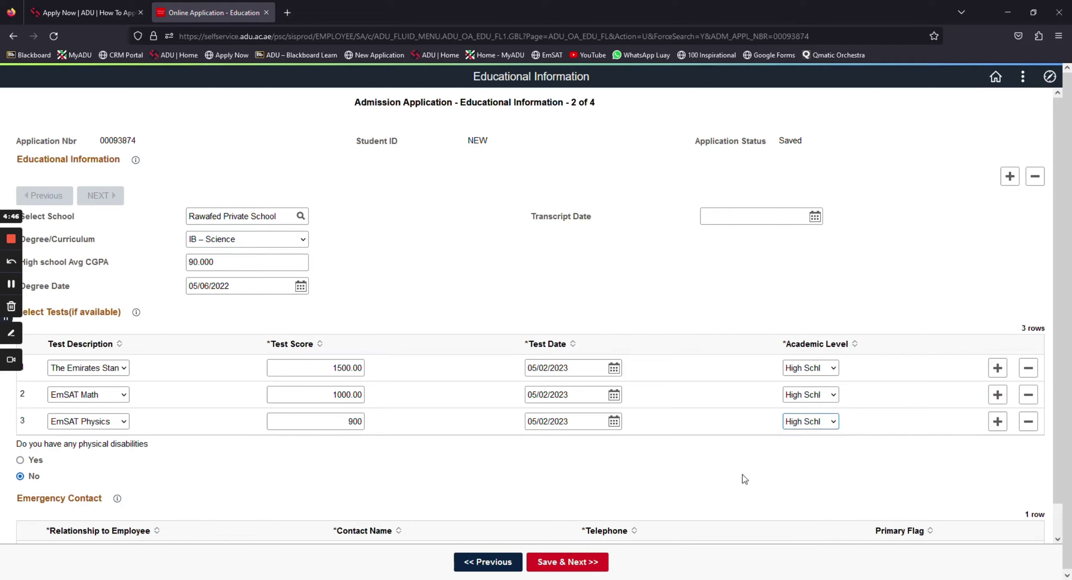
left_click(997, 422)
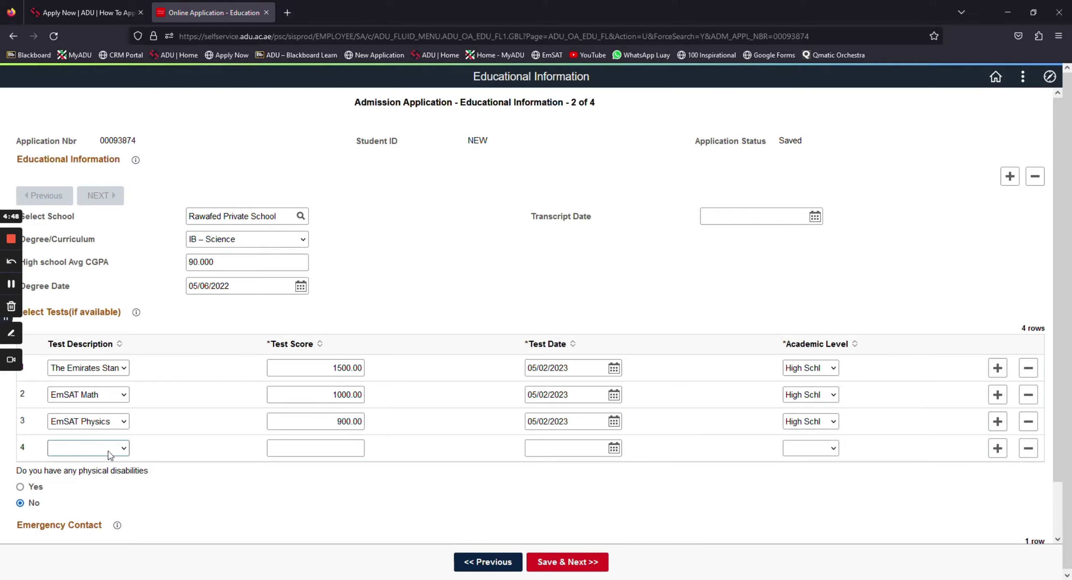
Step: Fill row 4 with EmSAT Arabic, score 1500, dated 05/02/2023 at High Schl level
left_click(108, 455)
left_click(123, 294)
key("Tab")
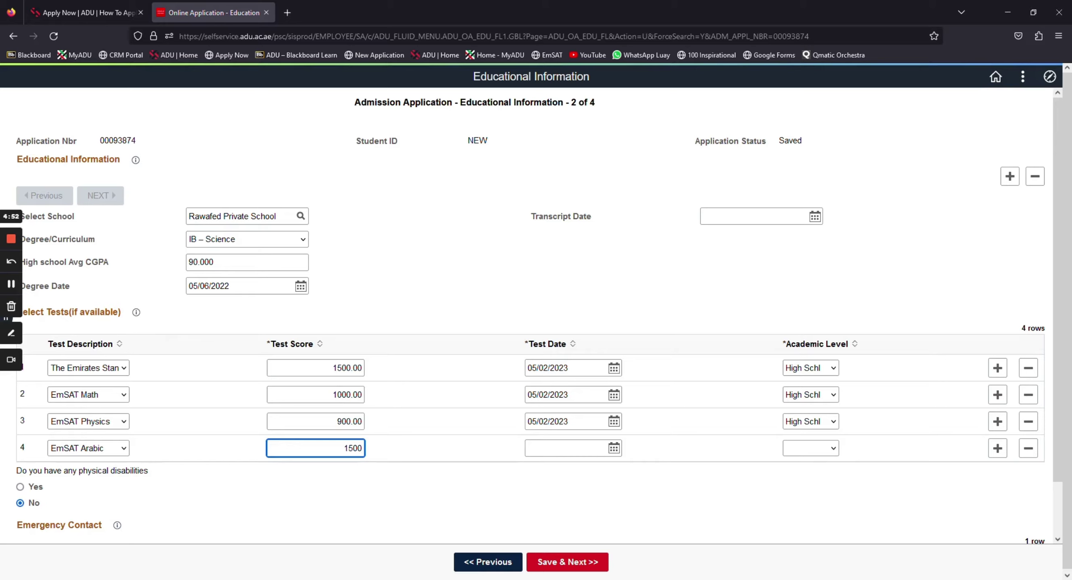
left_click(565, 448)
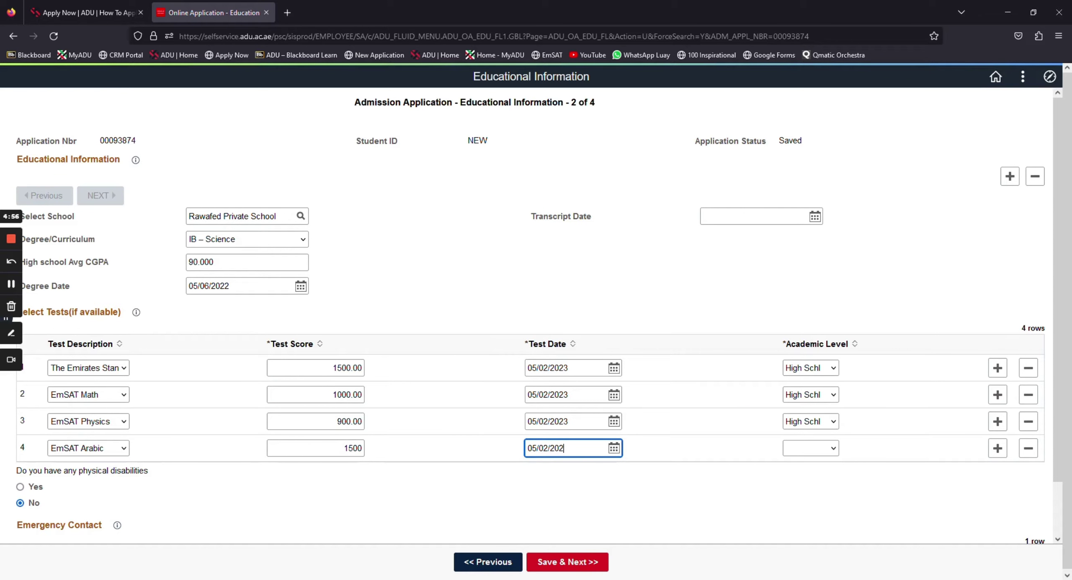
type("05/02/2023")
left_click(806, 448)
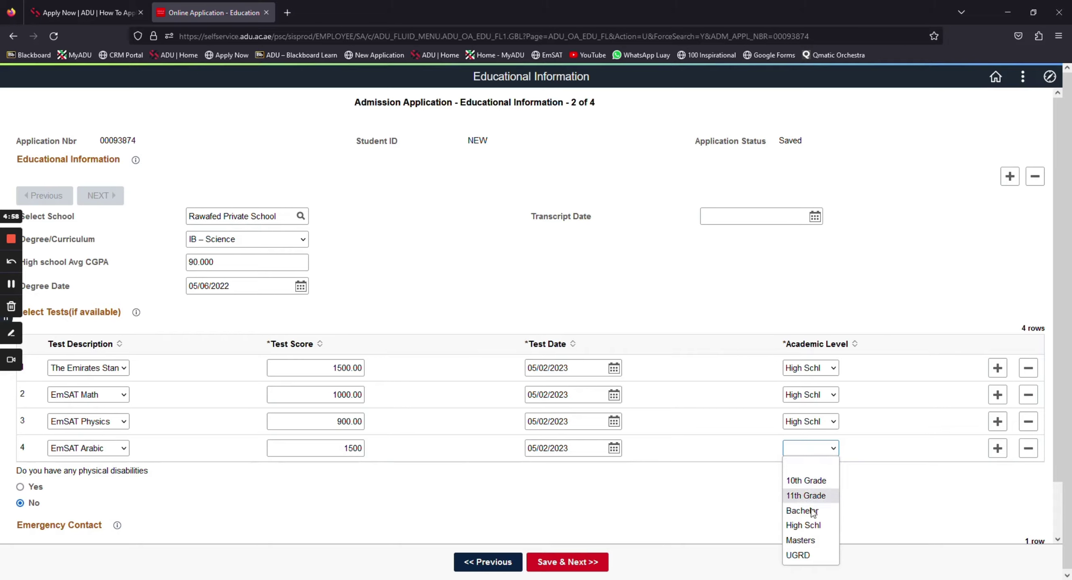
left_click(808, 496)
Step: Add the mother as emergency contact with her name and telephone, then Save & Next to documents
scroll(670, 486, "down", 2)
left_click(80, 520)
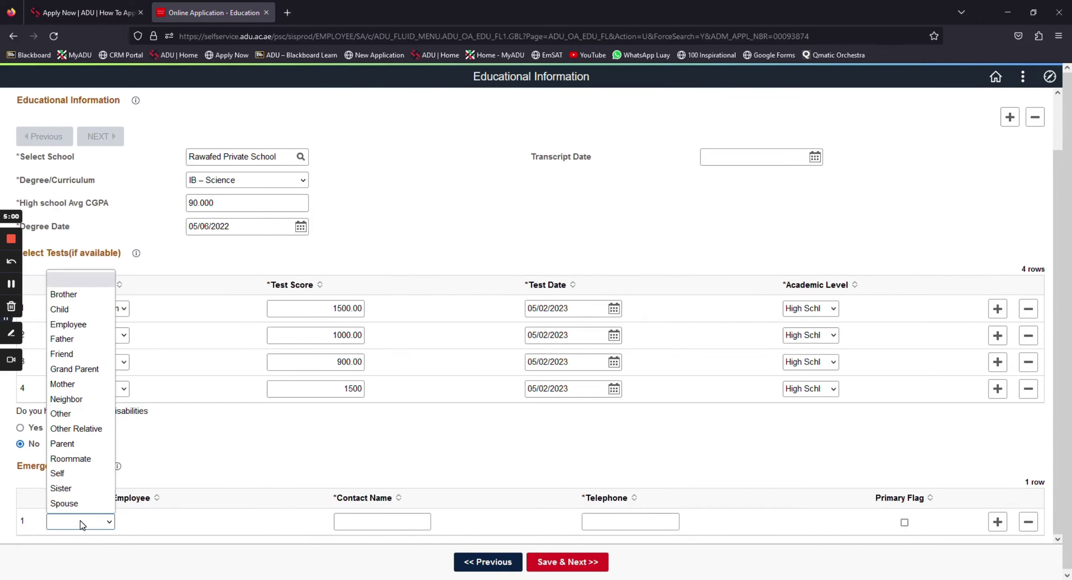
left_click(82, 390)
left_click(341, 522)
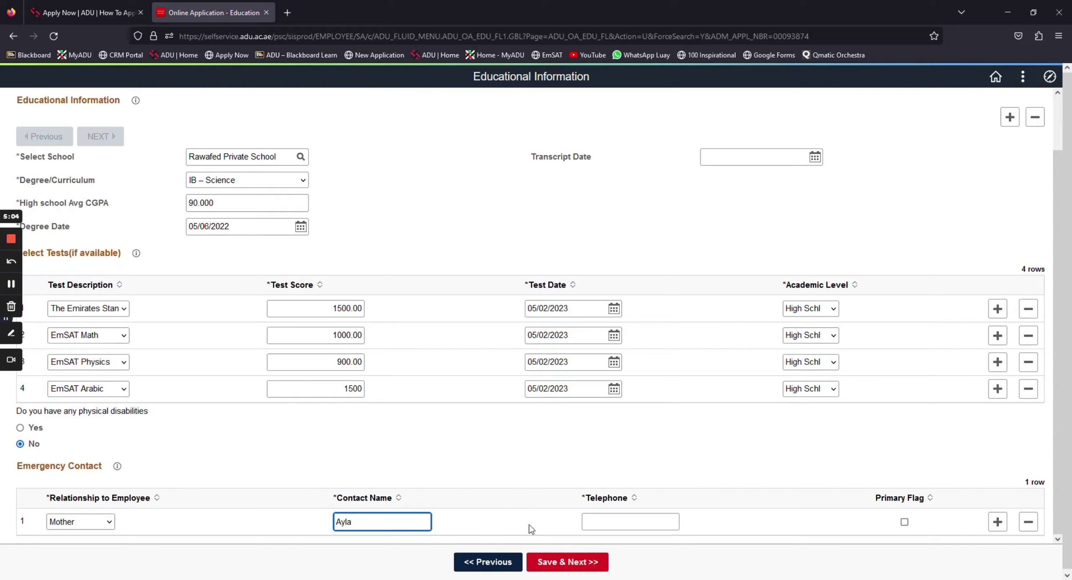
left_click(630, 521)
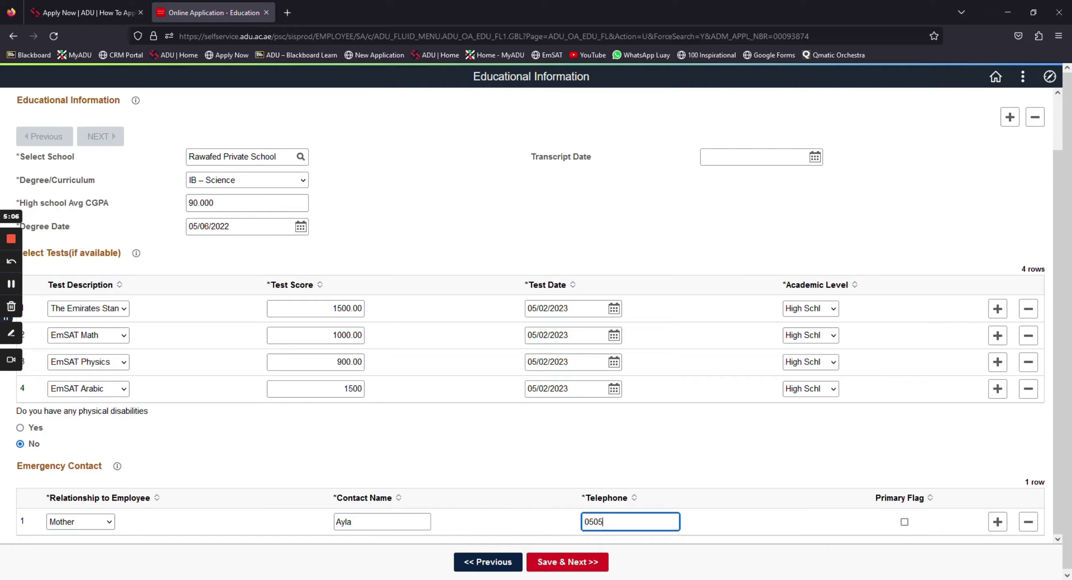
left_click(890, 506)
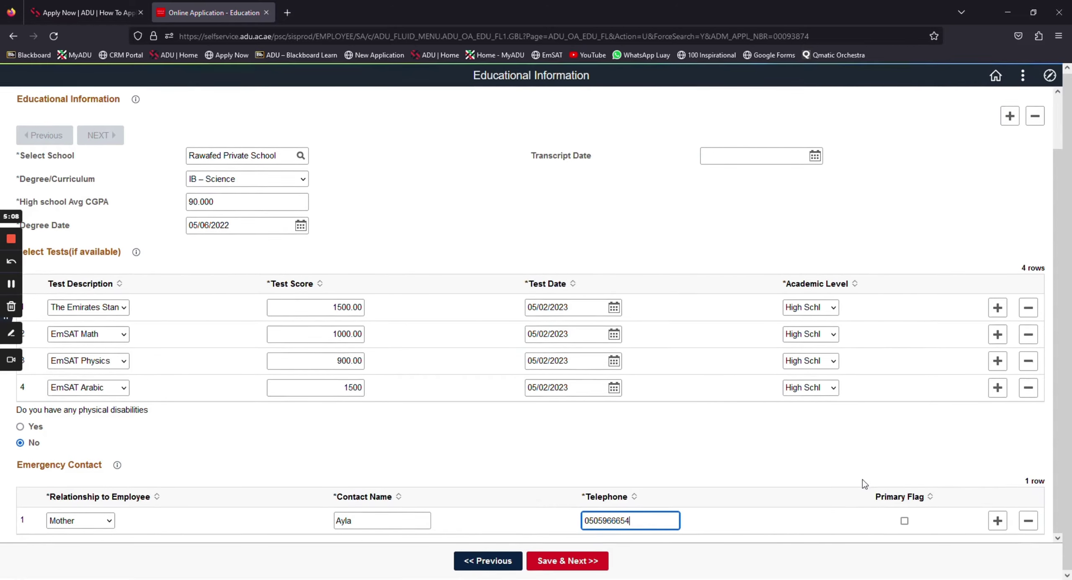
left_click(598, 559)
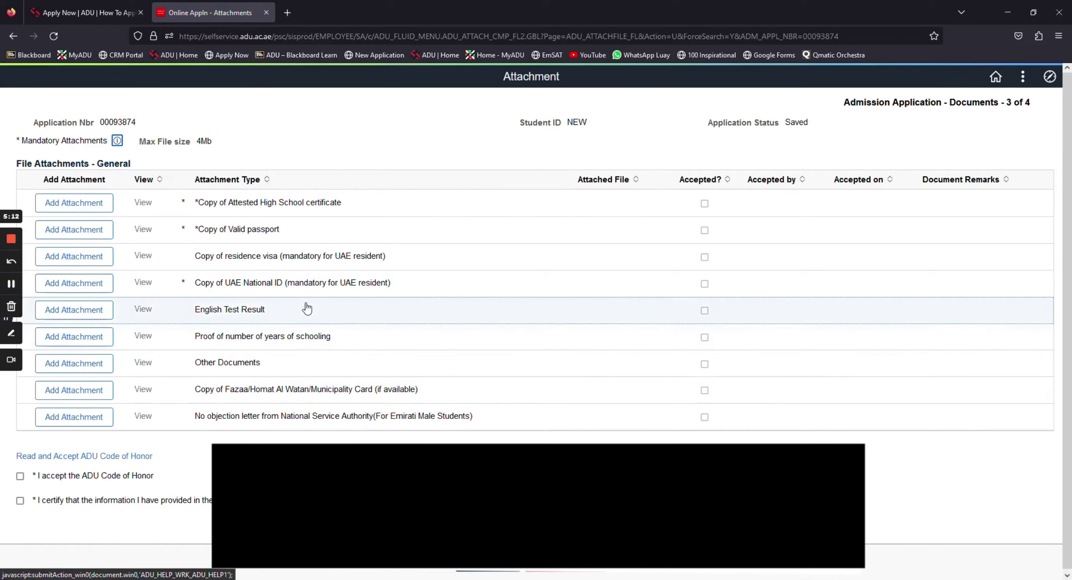
Step: Upload High School.pdf from this computer as the attested high school certificate
left_click(73, 203)
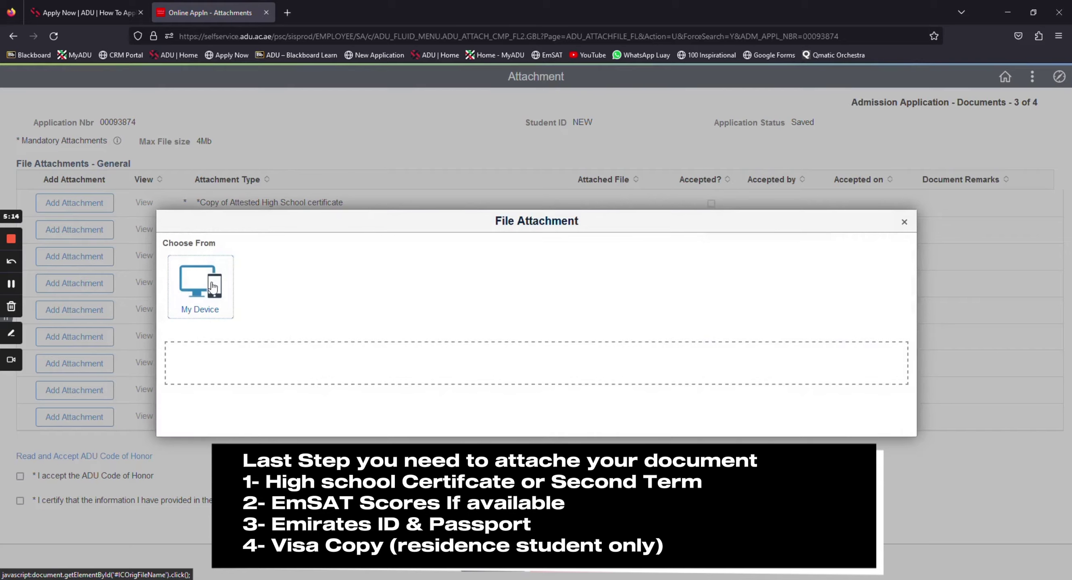
left_click(213, 287)
left_click(244, 114)
double_click(244, 114)
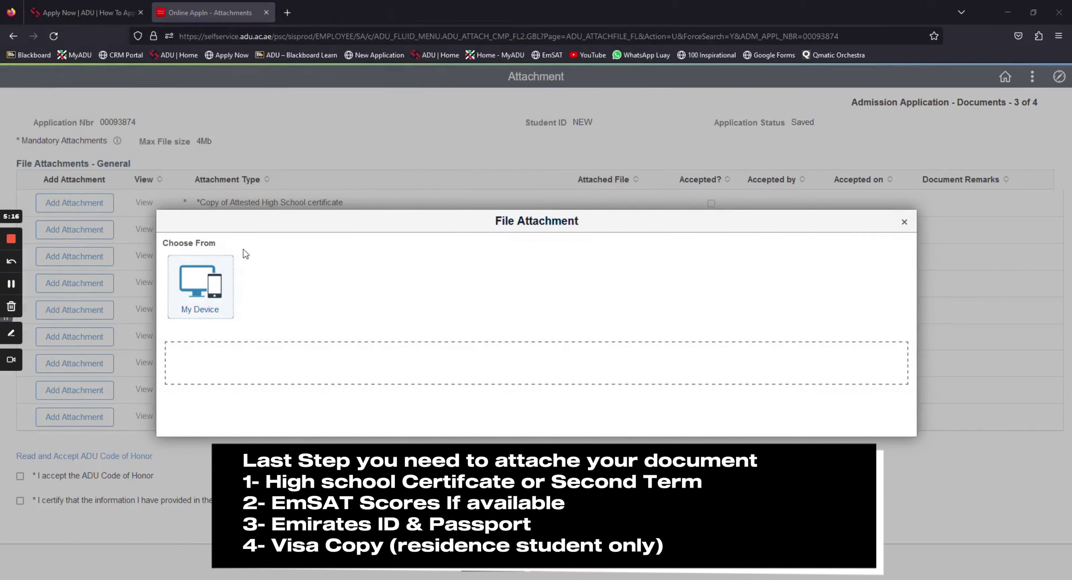
left_click(184, 335)
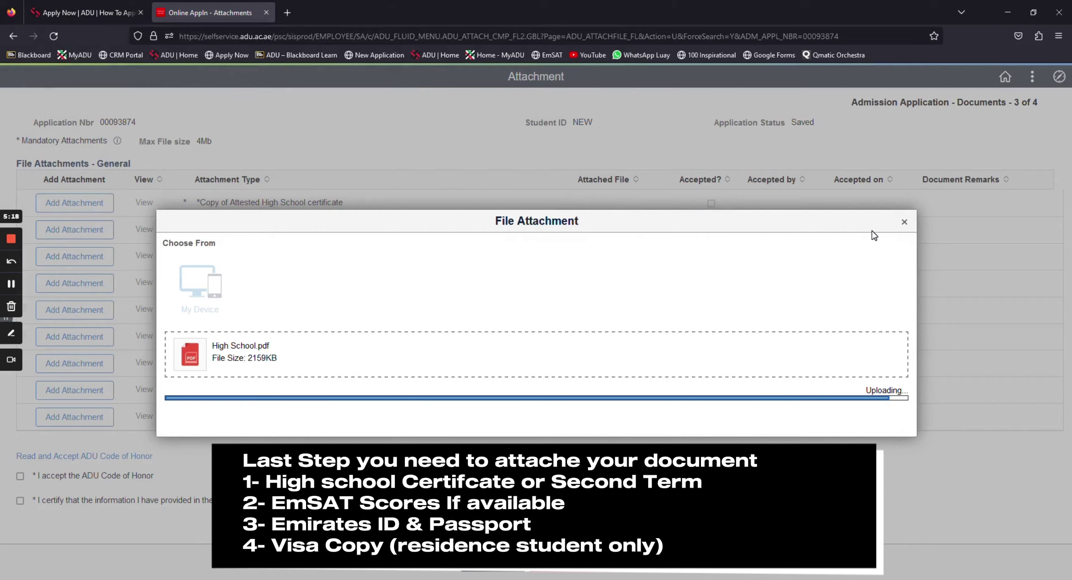
left_click(897, 223)
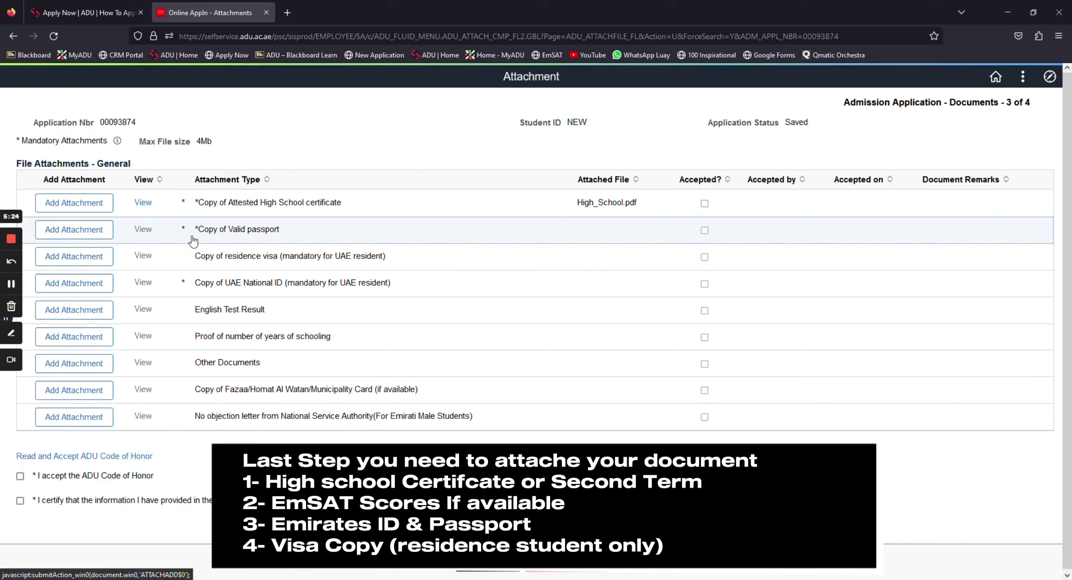
Step: Upload Passport.pdf from the New Student folder as the valid passport copy
left_click(104, 233)
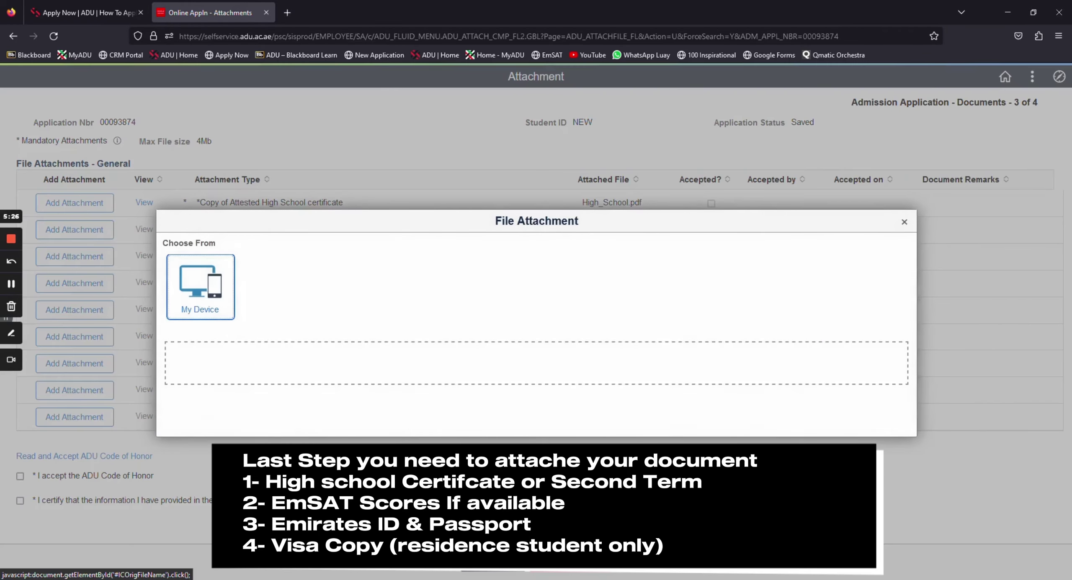
left_click(216, 262)
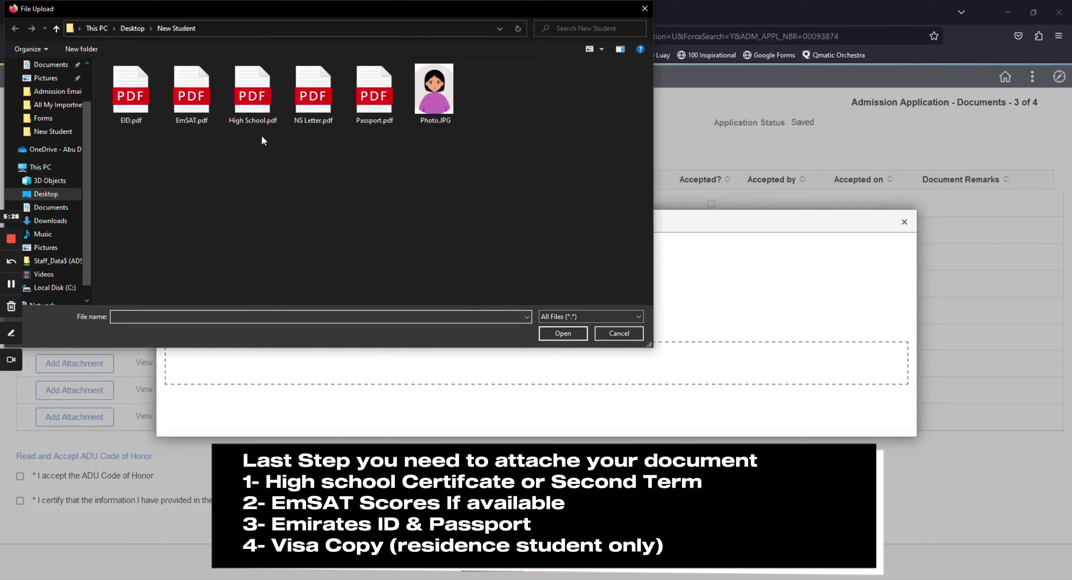
double_click(371, 114)
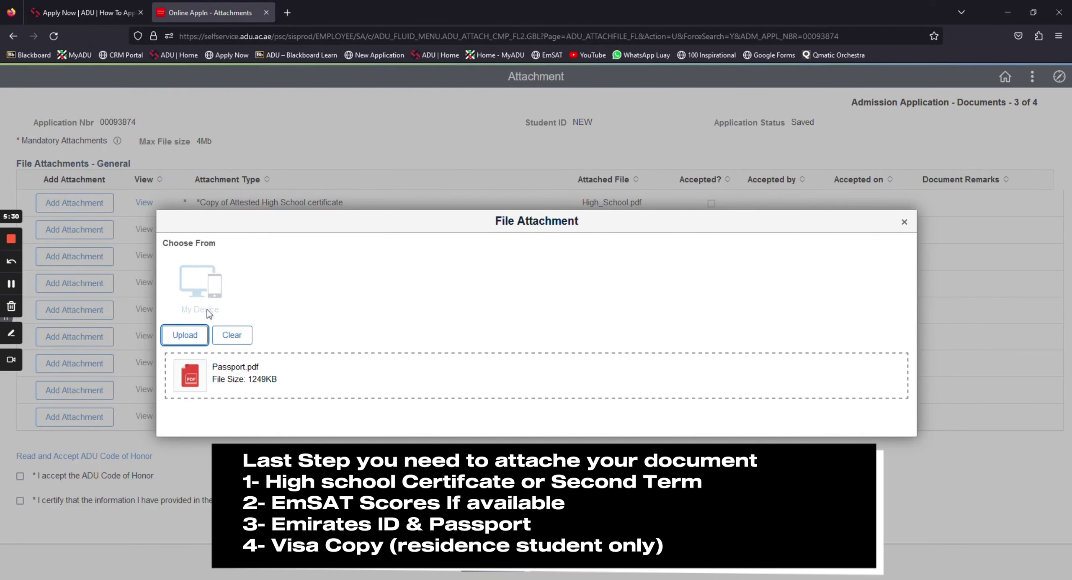
left_click(196, 328)
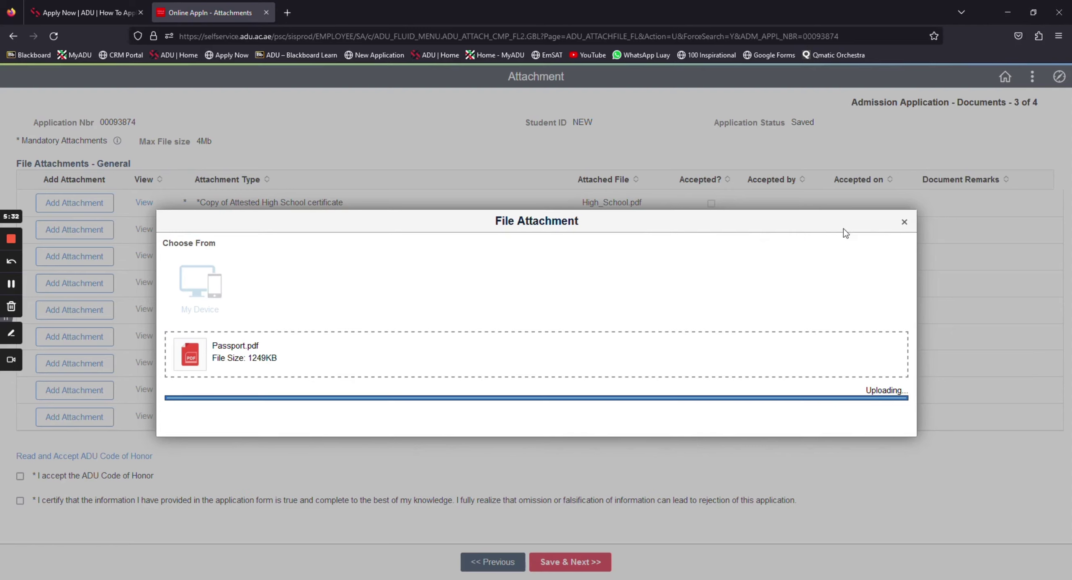
left_click(901, 222)
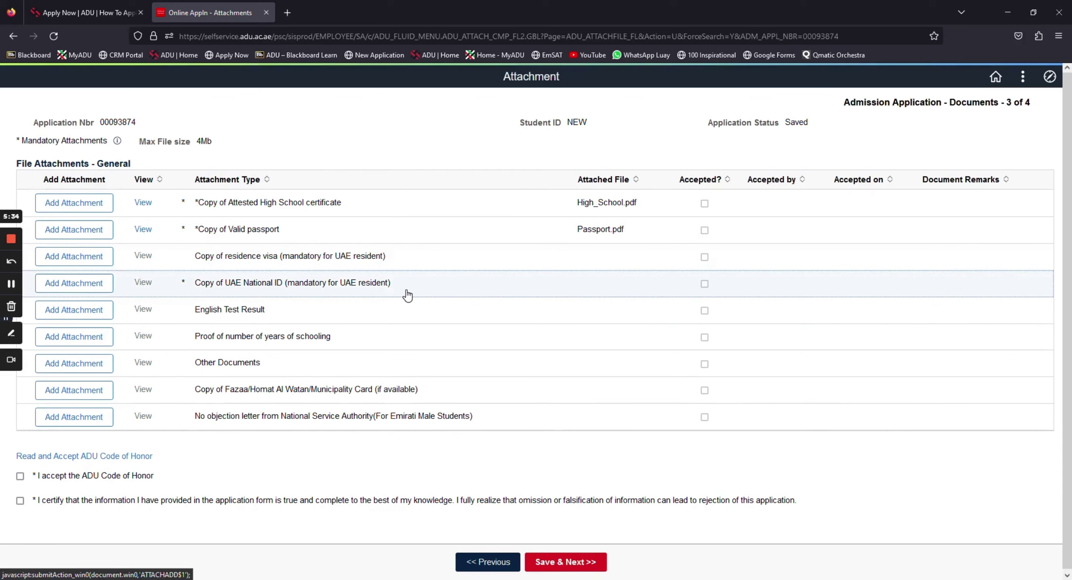
Step: Upload EID.pdf as the UAE National ID copy and EmSAT.pdf as the English Test Result
left_click(86, 283)
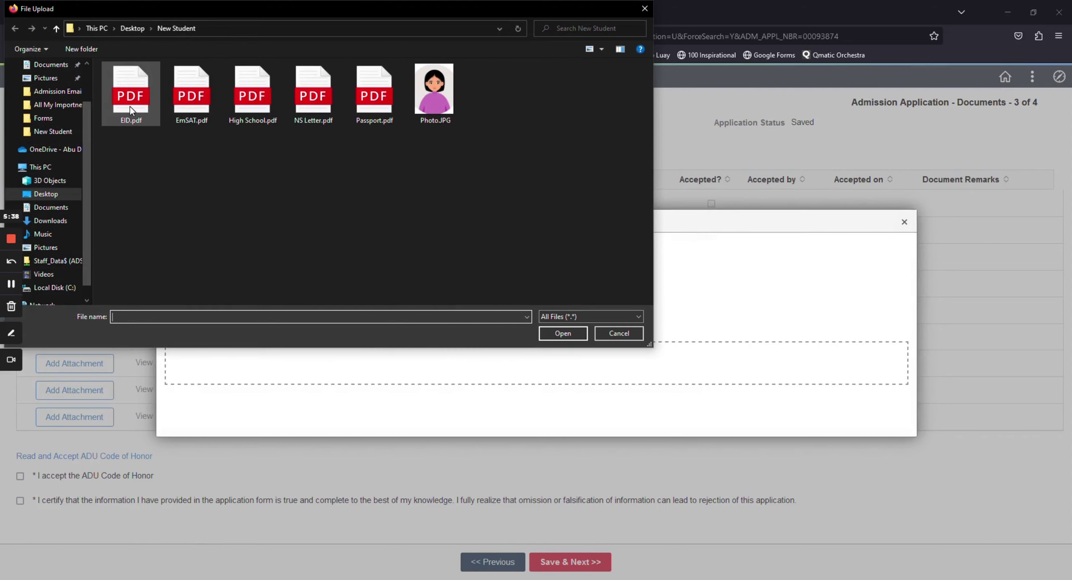
double_click(130, 106)
left_click(191, 334)
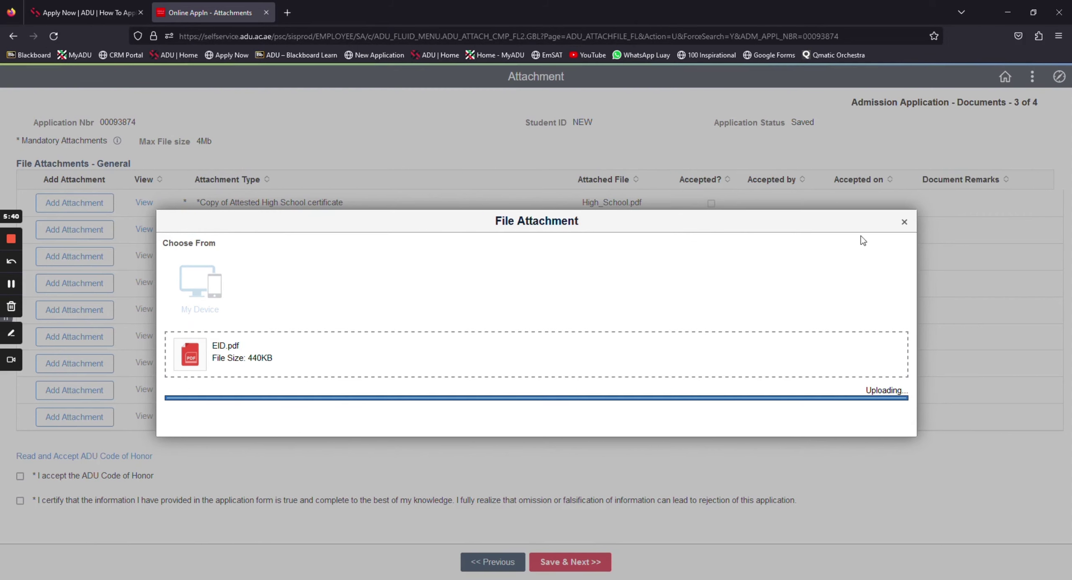
left_click(900, 221)
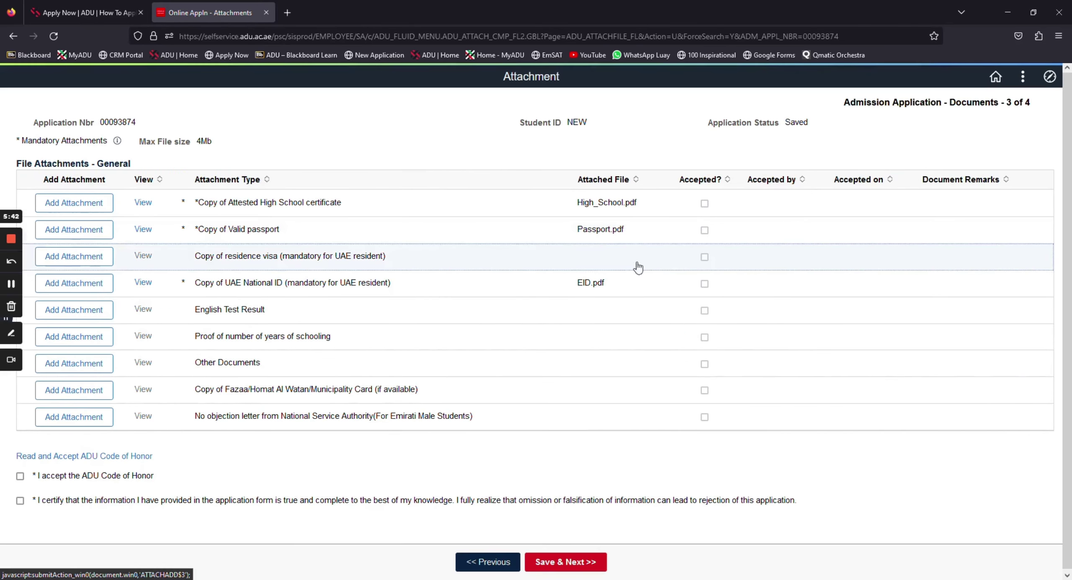
left_click(96, 311)
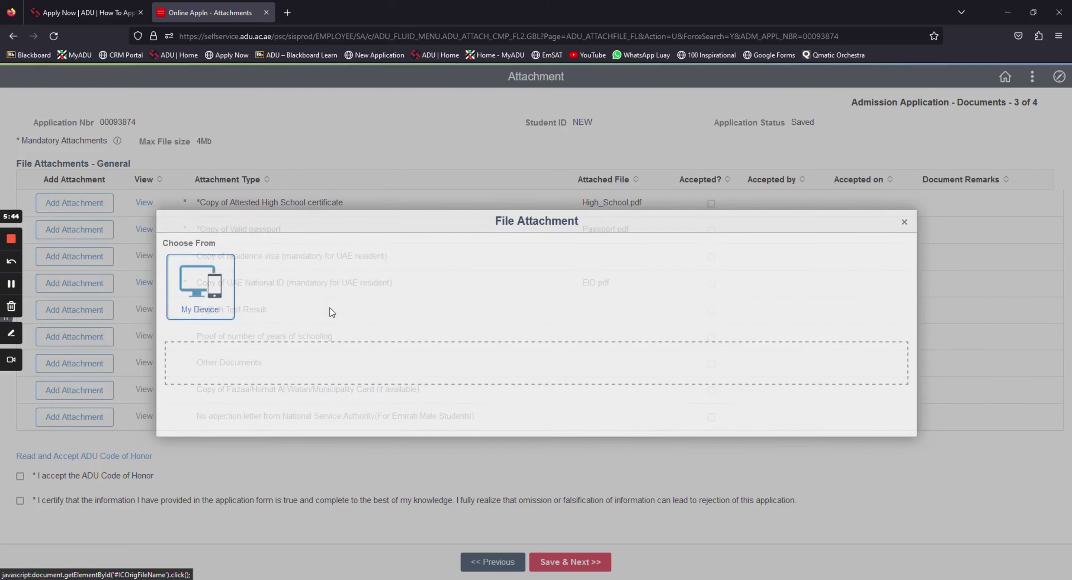
left_click(201, 280)
double_click(200, 110)
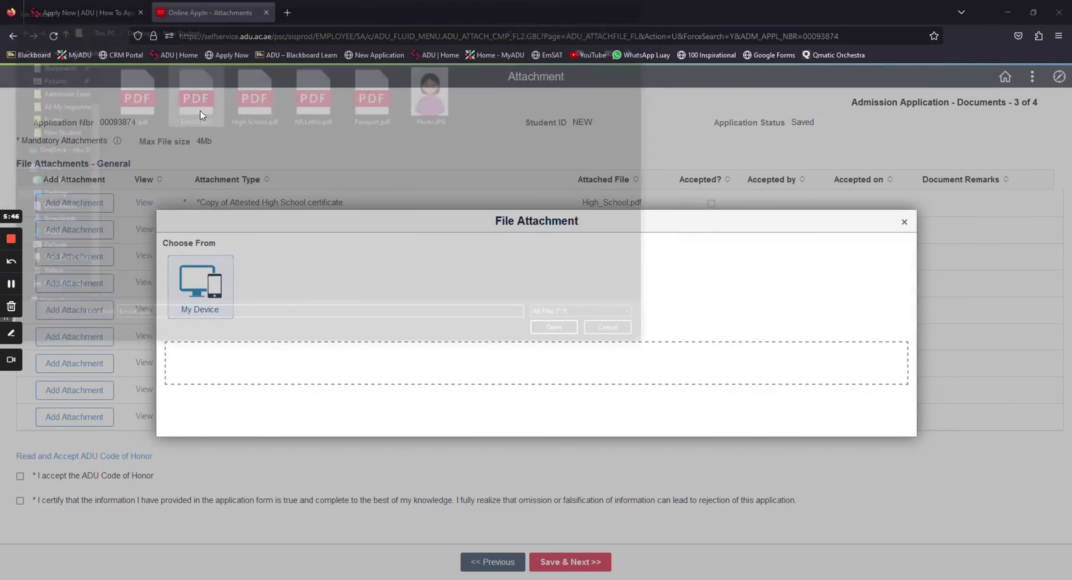
left_click(186, 336)
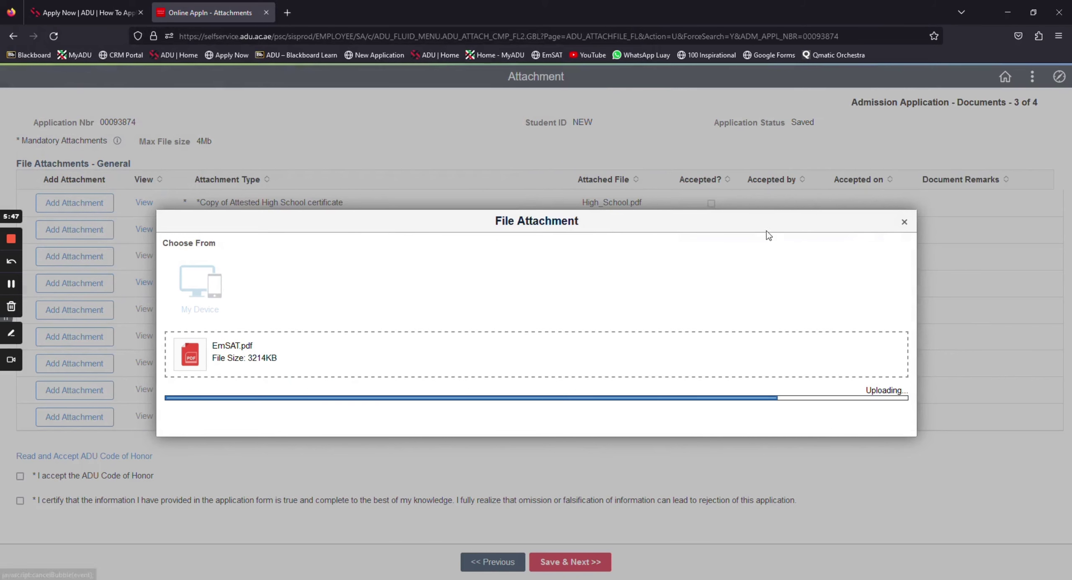
left_click(891, 222)
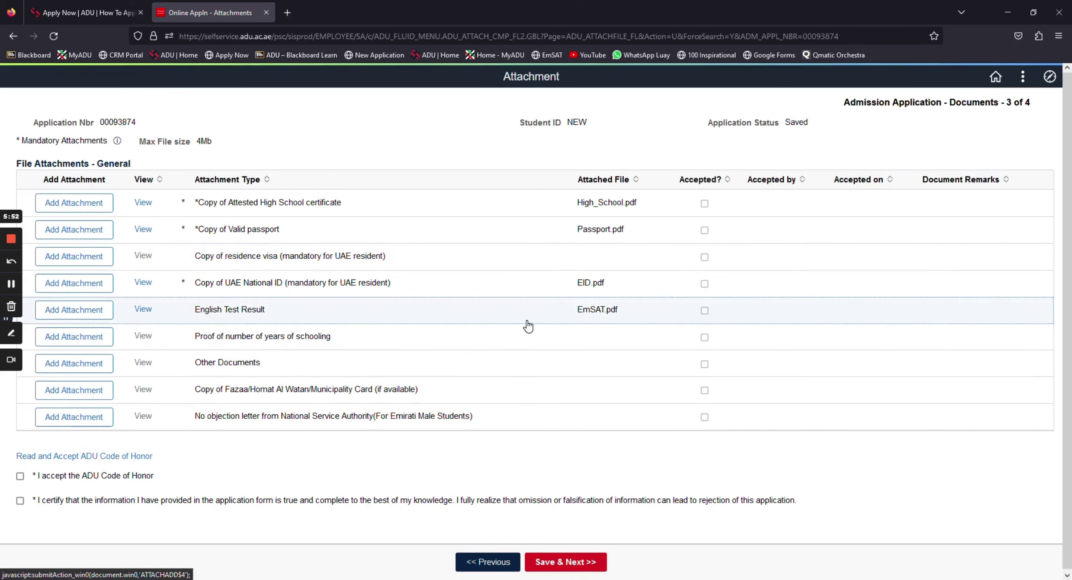
Step: Upload NS Letter.pdf as the national service no-objection letter
left_click(67, 419)
left_click(292, 280)
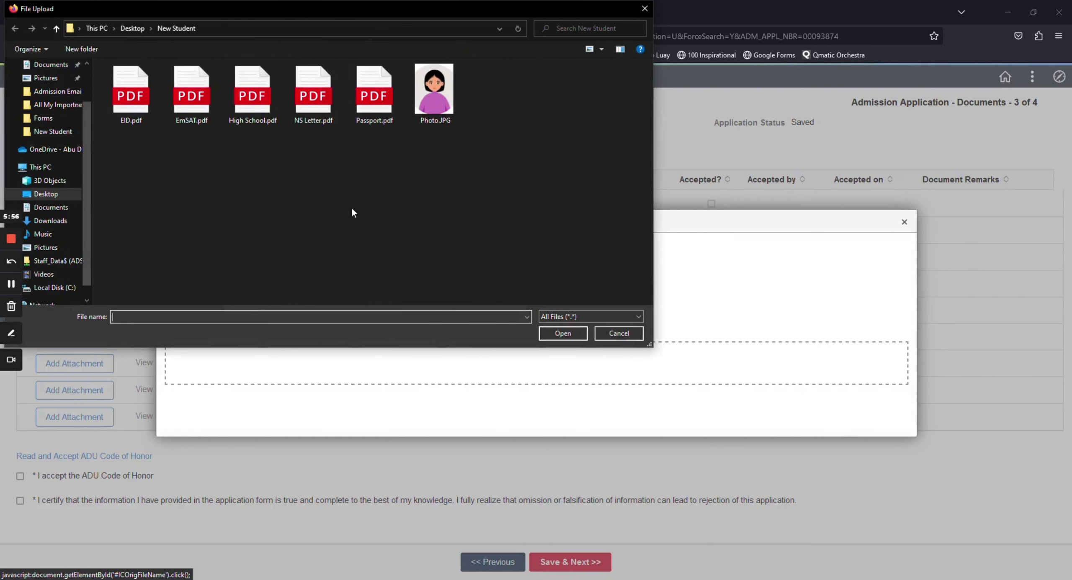
double_click(320, 116)
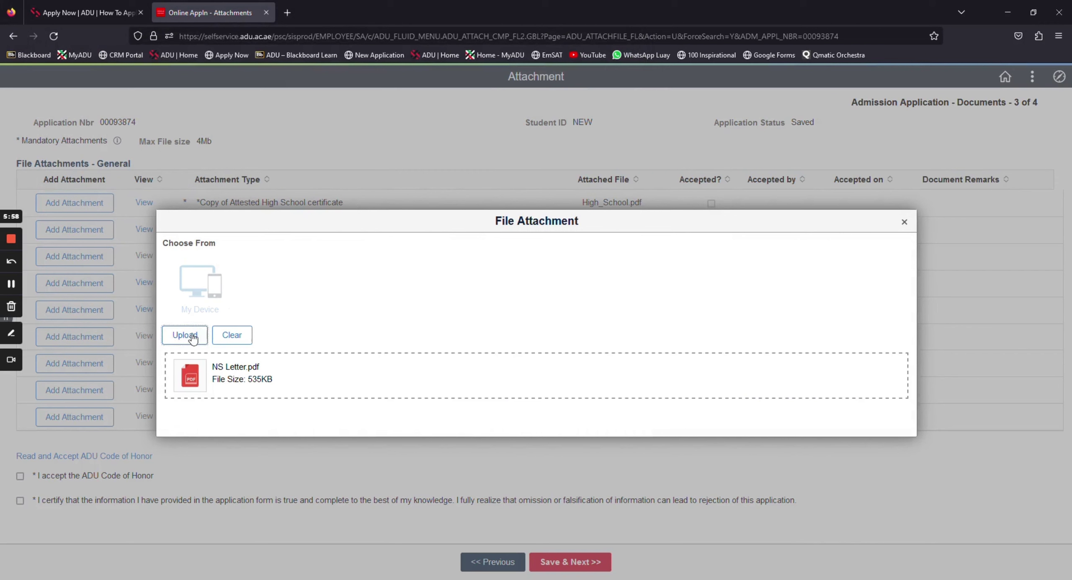
left_click(186, 335)
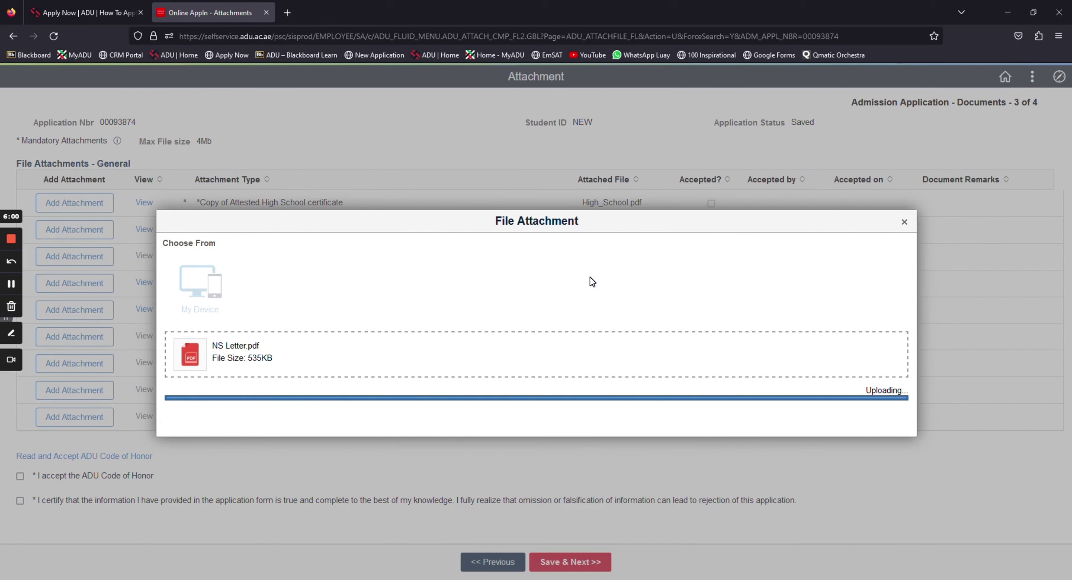
left_click(896, 222)
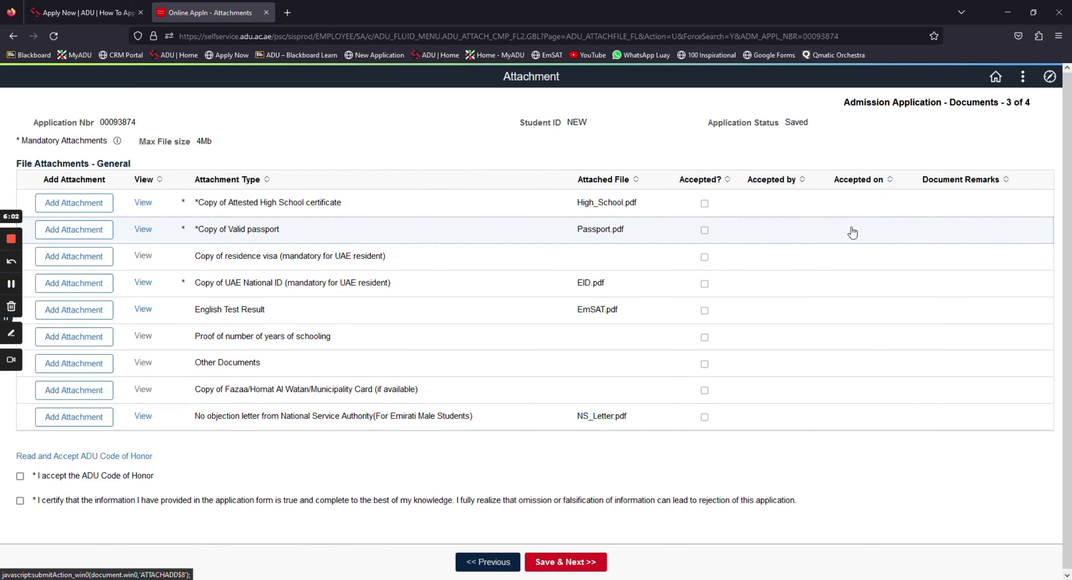
Step: Accept the ADU Code of Honor and truth declaration, save to the Payment page, and select the application number
left_click(572, 562)
left_click(544, 343)
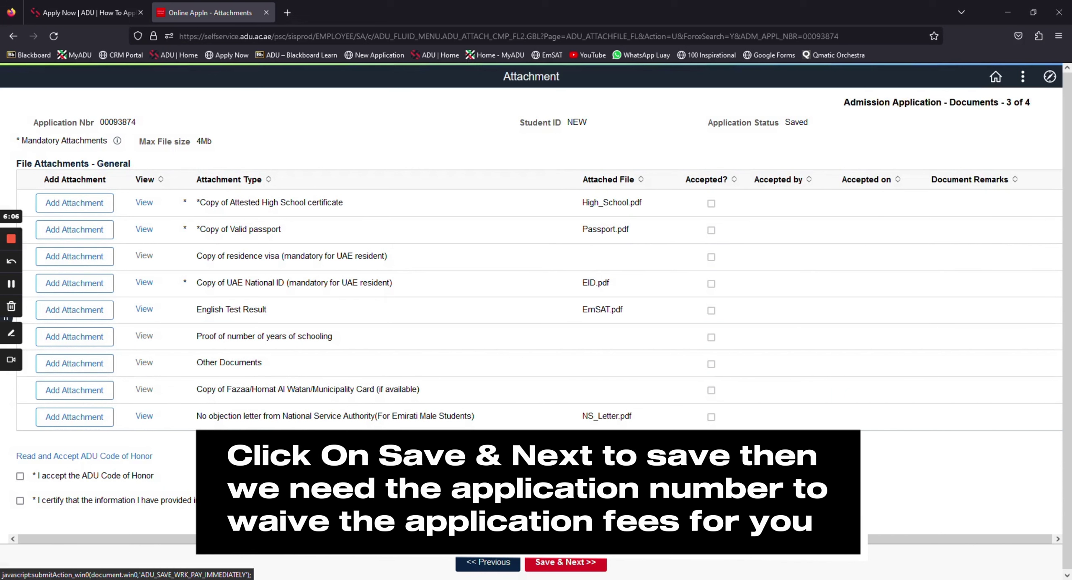
left_click(20, 476)
left_click(20, 501)
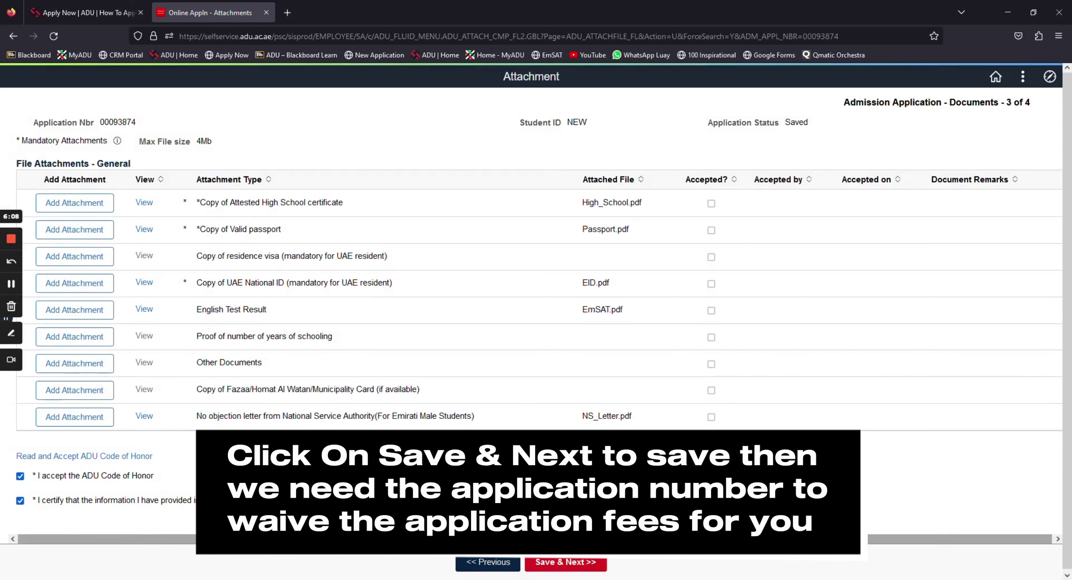
left_click(565, 562)
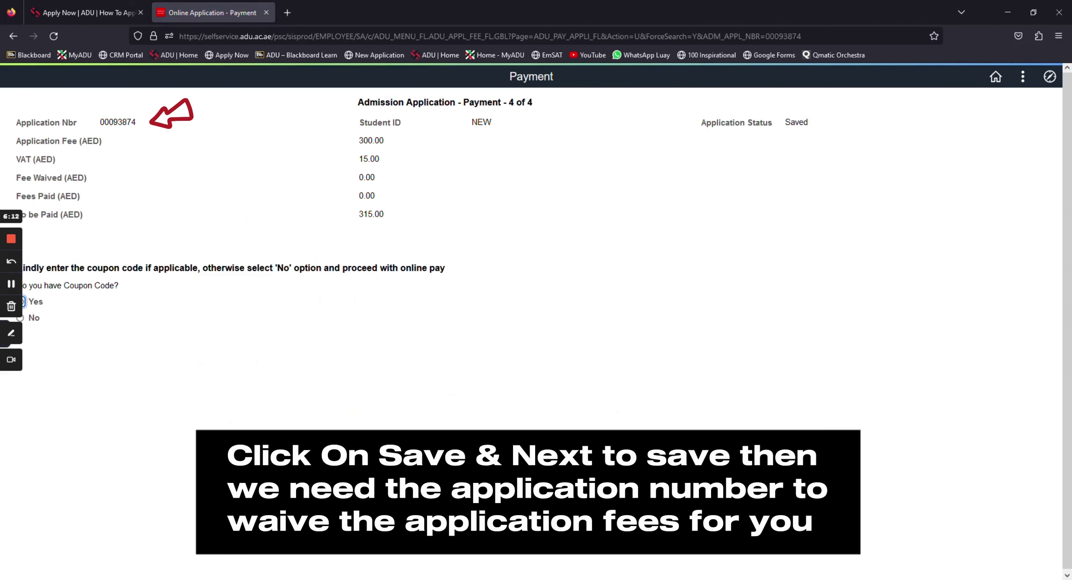
double_click(118, 122)
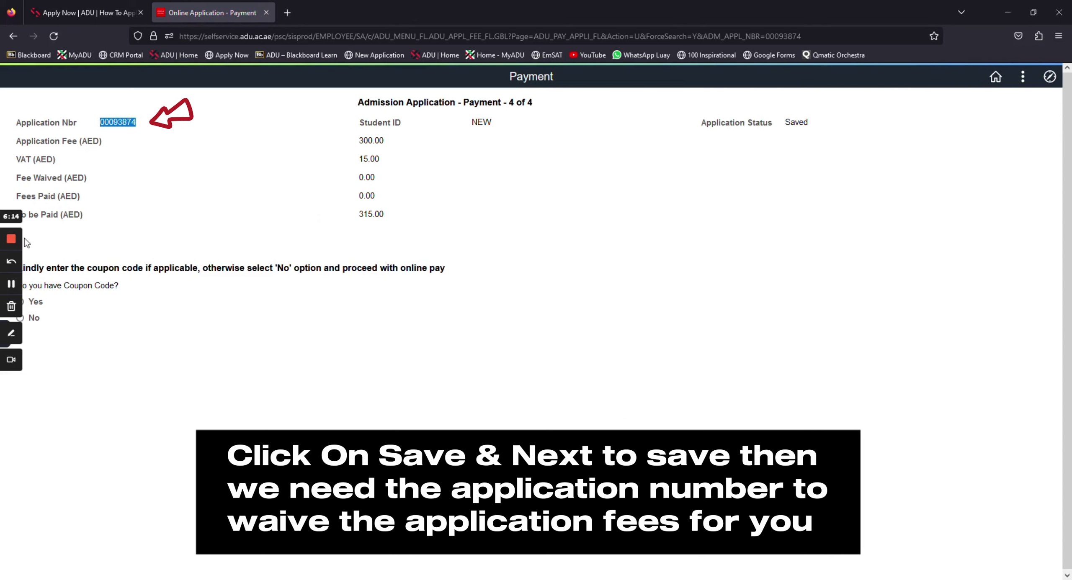